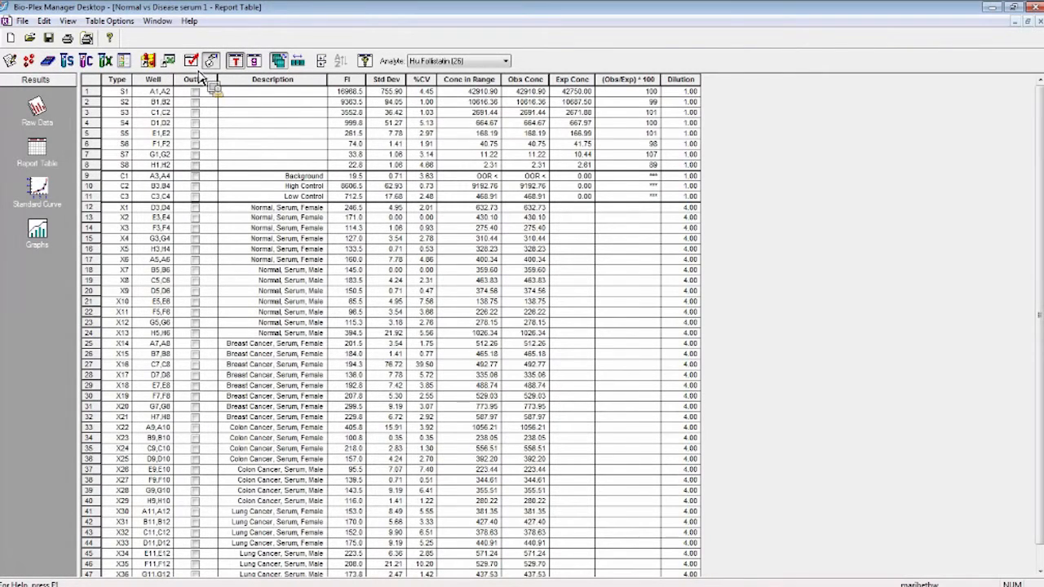
Review the display columns and layout settings in Report Table Options, and close the dialog without changes
click(114, 20)
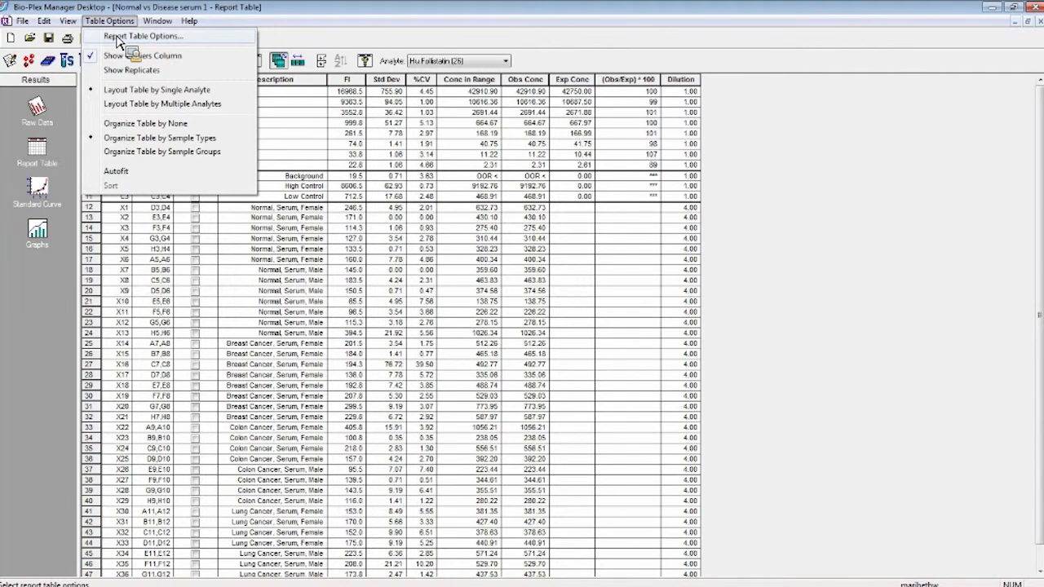
click(122, 36)
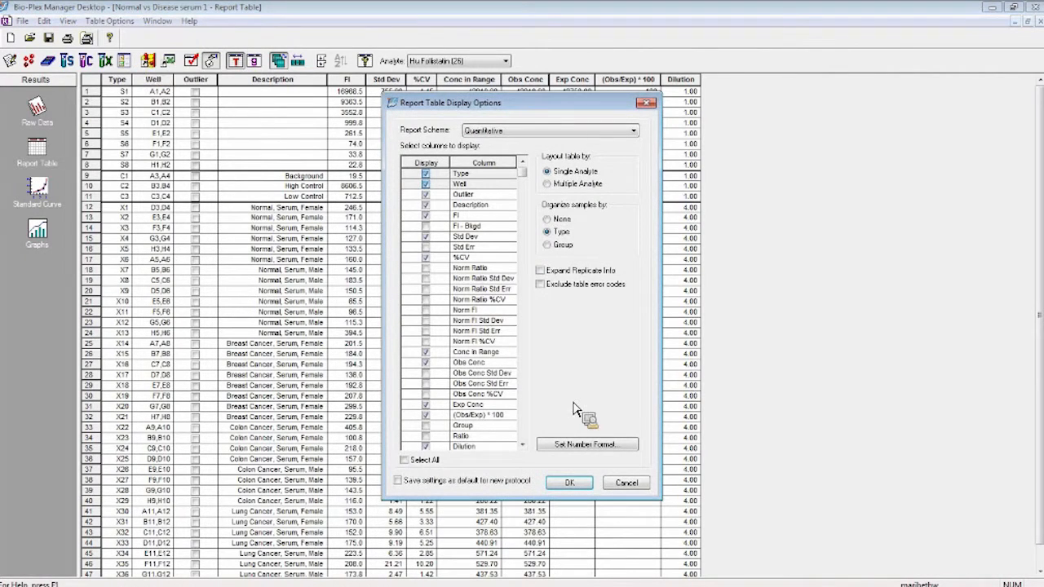
click(640, 487)
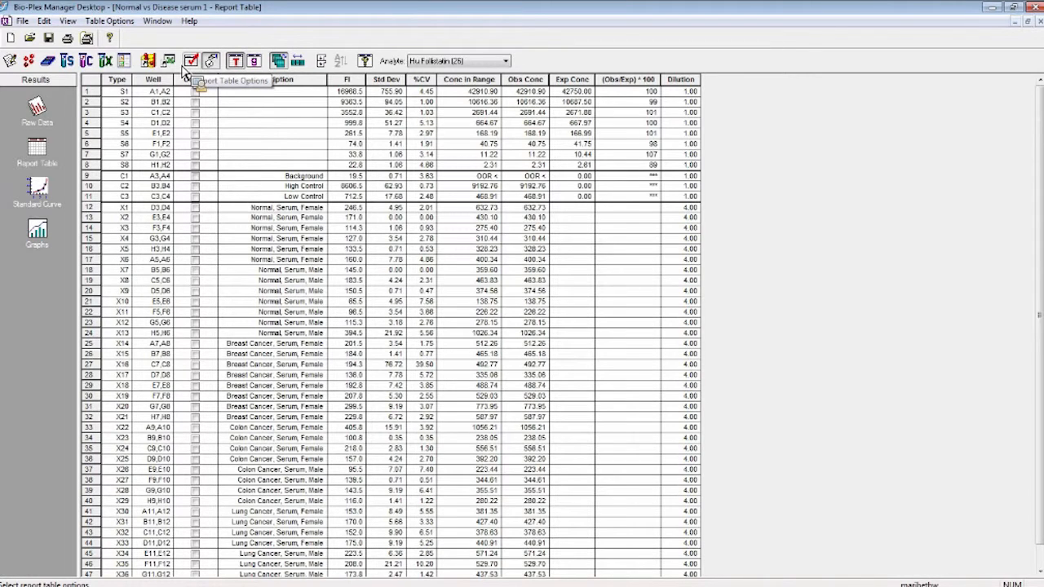
Show individual replicates in the report table, and preview the multiple-analyte layout before returning to the single-analyte layout
click(322, 62)
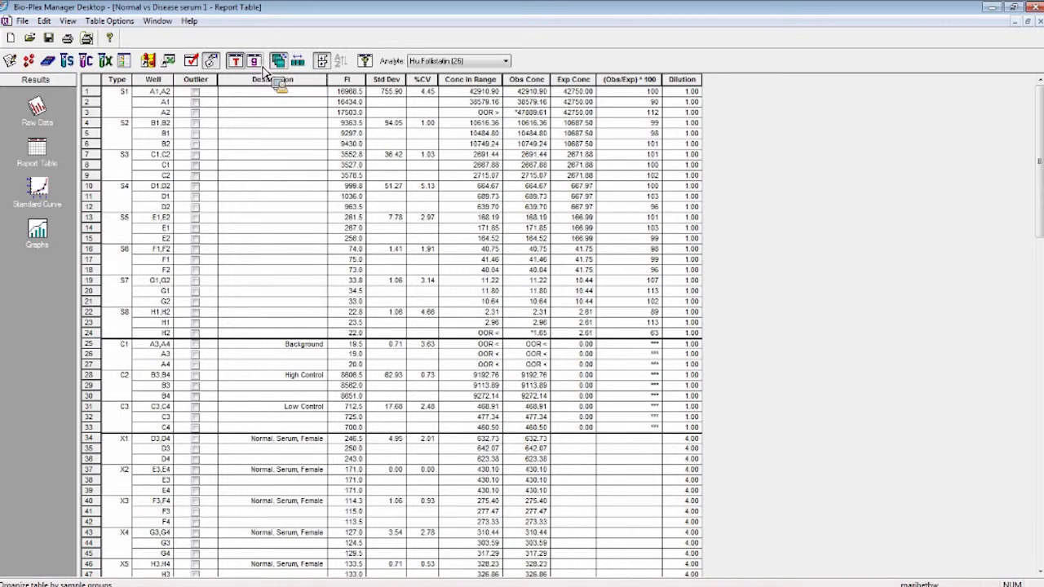
click(299, 69)
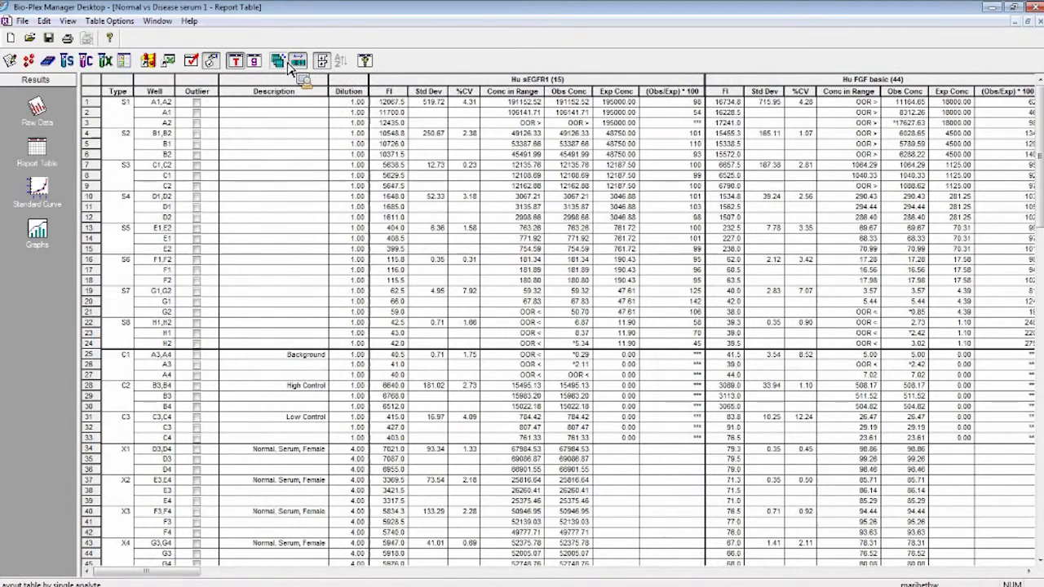
click(282, 69)
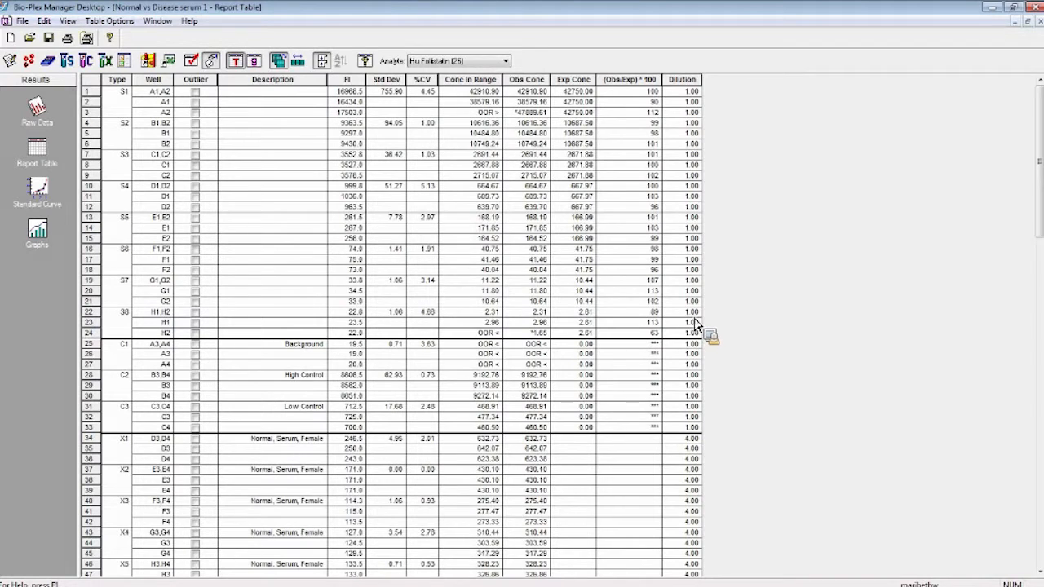
Display the Hu FGF basic (44) analyte in the report table and examine the out-of-range concentrations of its standards
click(465, 62)
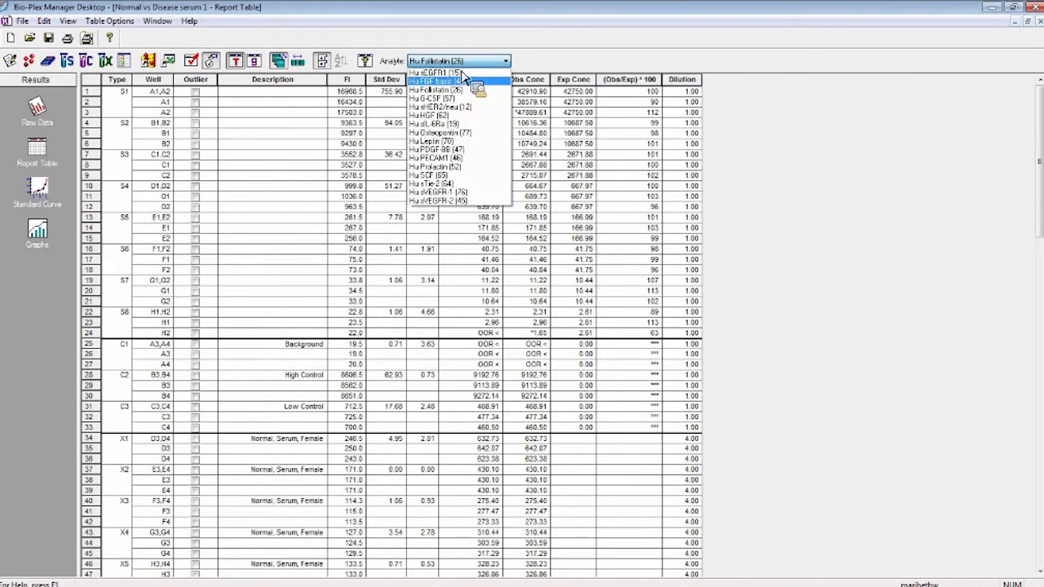
click(440, 82)
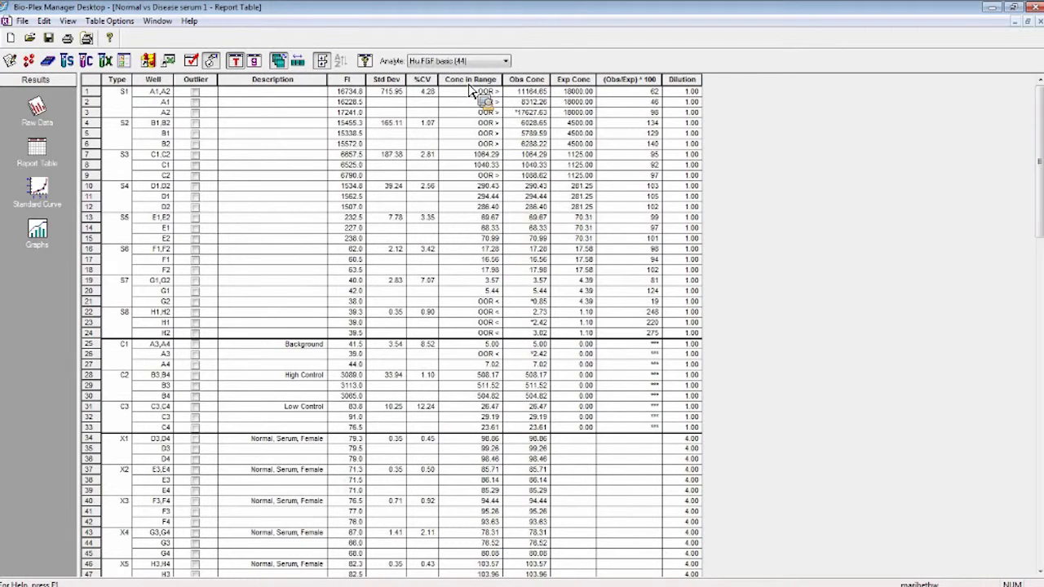
drag(470, 91, 608, 329)
drag(607, 329, 479, 341)
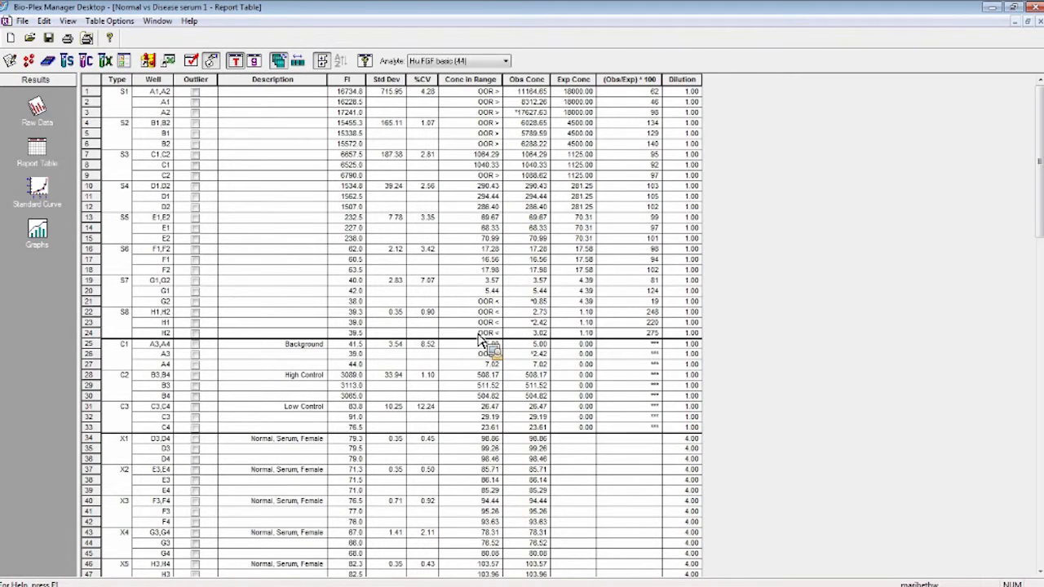
drag(479, 341, 554, 315)
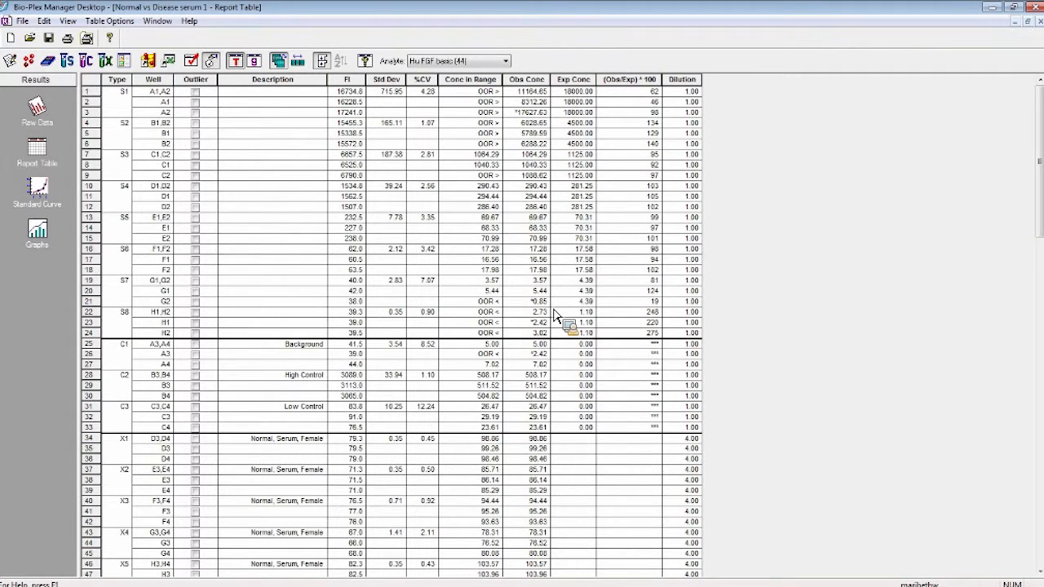
drag(553, 315, 545, 312)
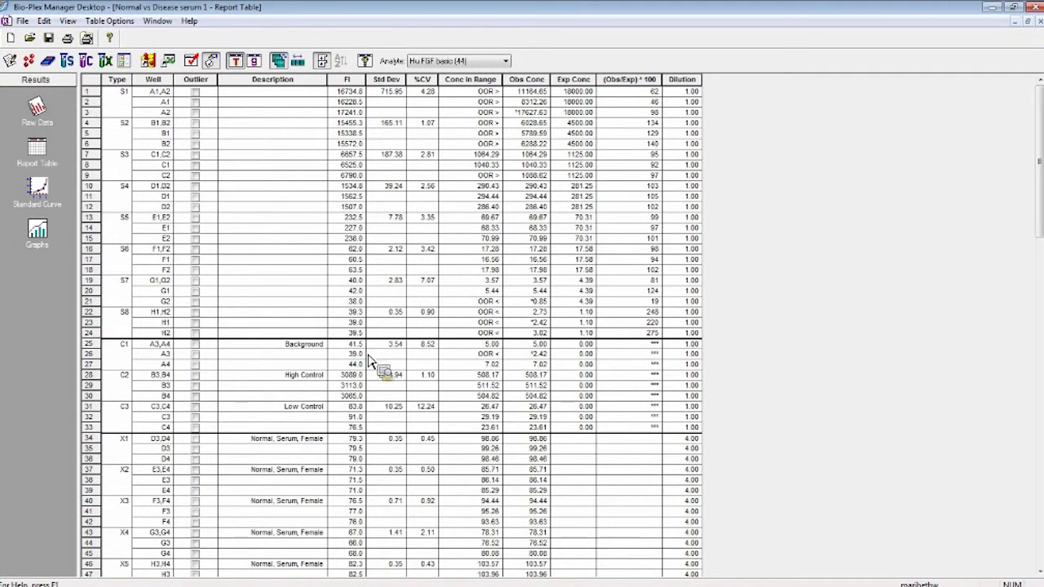
Open the standard curve view, optimize the curve fit across all analytes, and close the optimization report
click(37, 189)
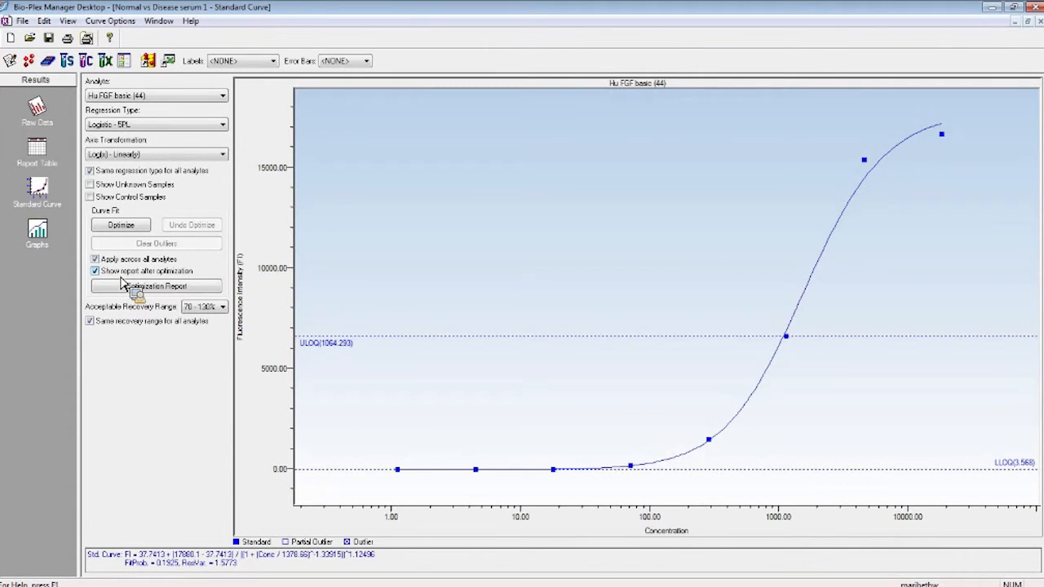
click(122, 226)
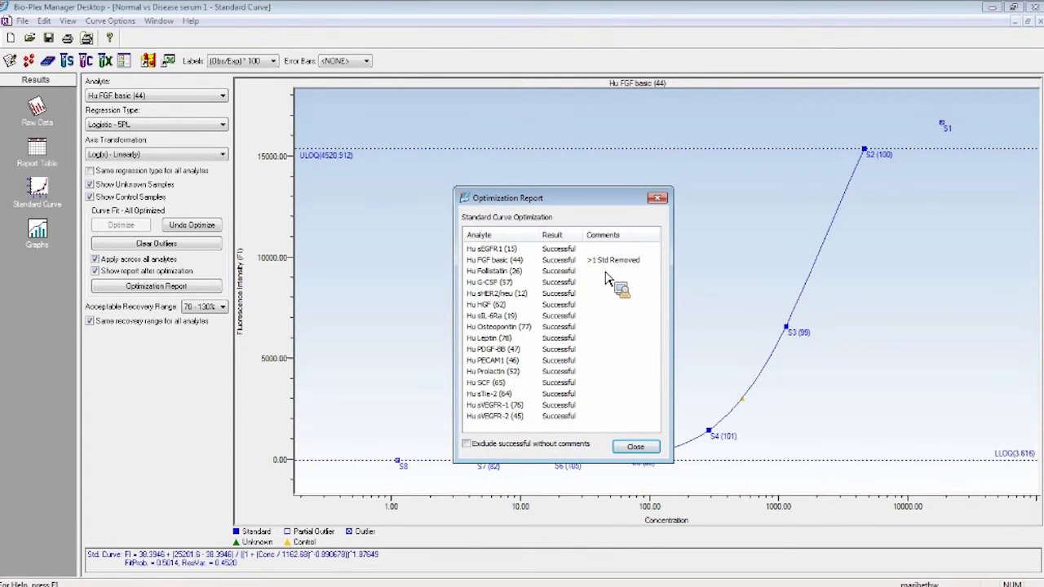
click(635, 447)
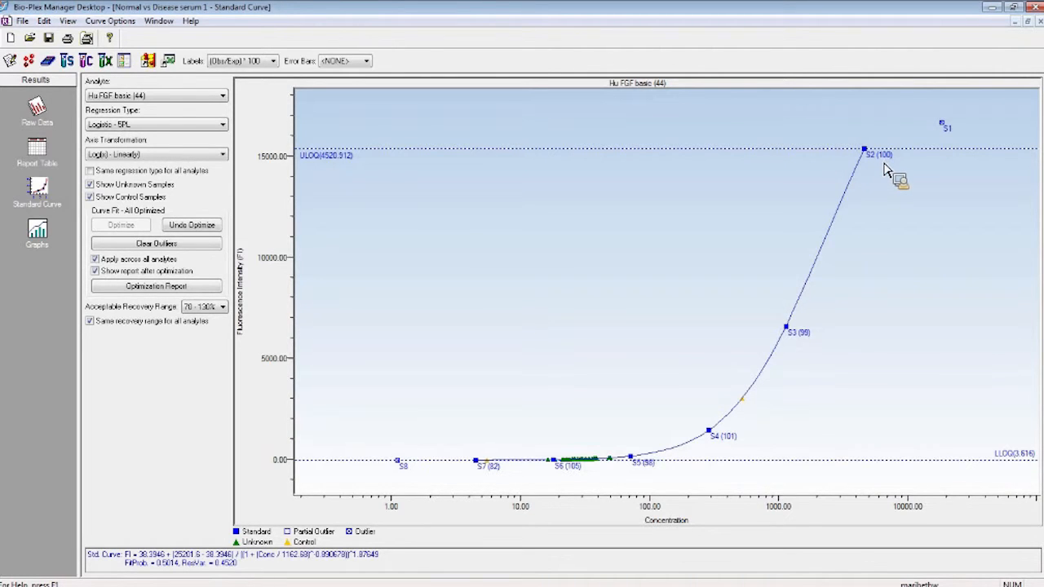
Label the points on the Hu FGF basic standard curve with Obs Conc and add 2-Std Dev error bars
click(242, 63)
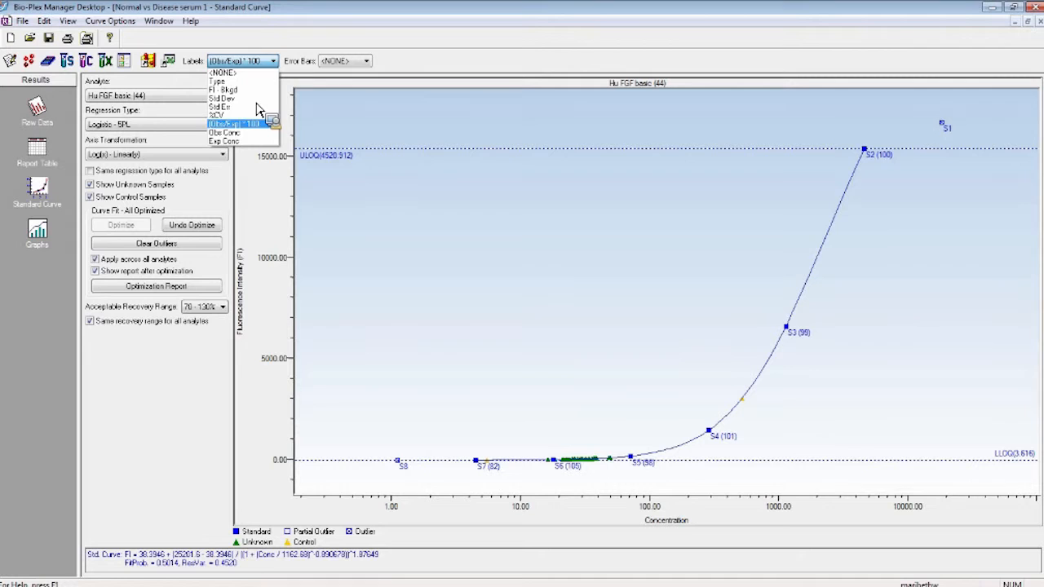
click(259, 137)
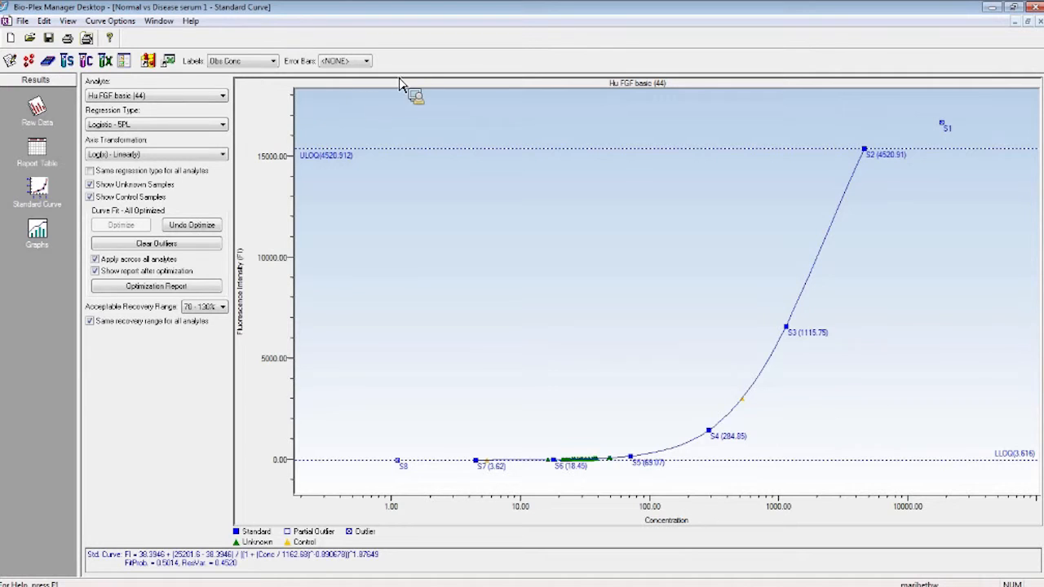
click(365, 62)
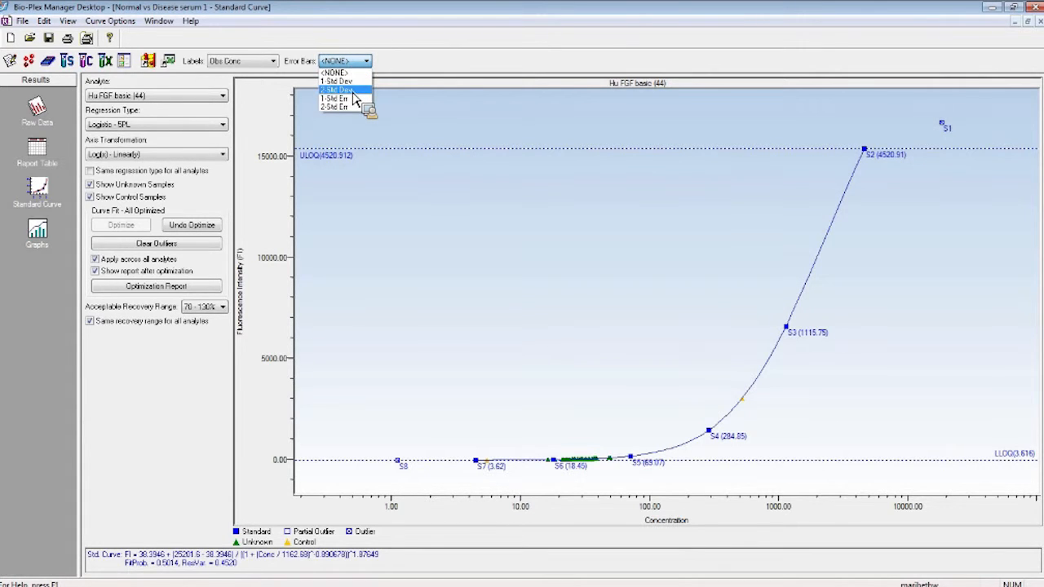
click(353, 90)
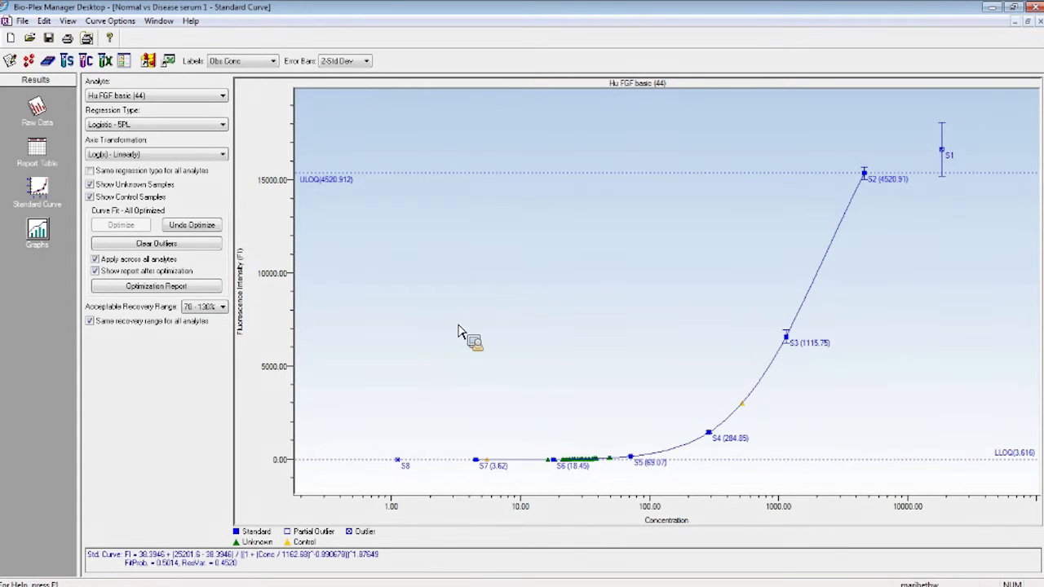
Hide the control and unknown samples on the standard curve, and show both sample types again
click(90, 197)
click(90, 185)
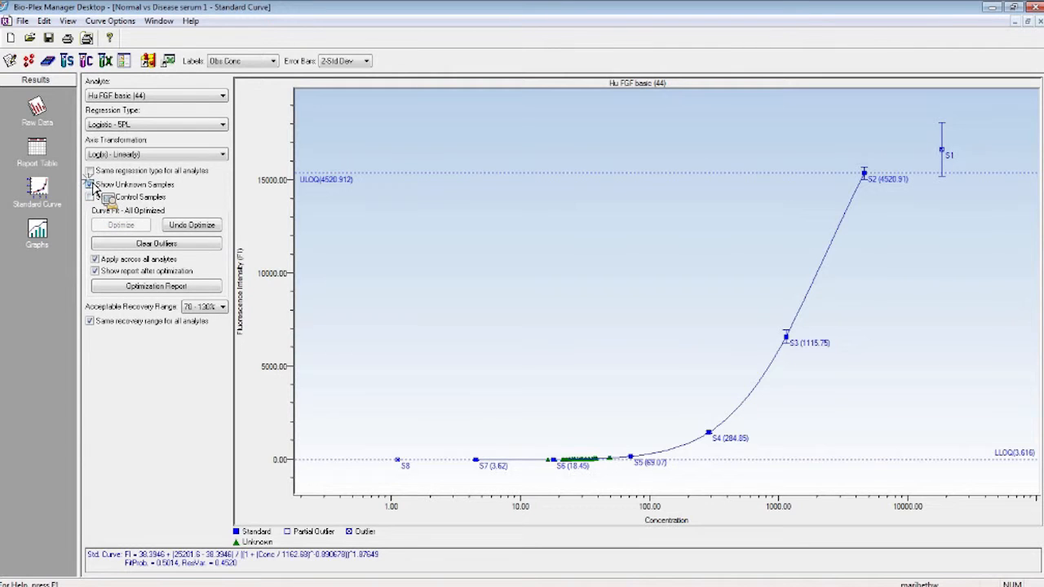
click(91, 184)
click(91, 197)
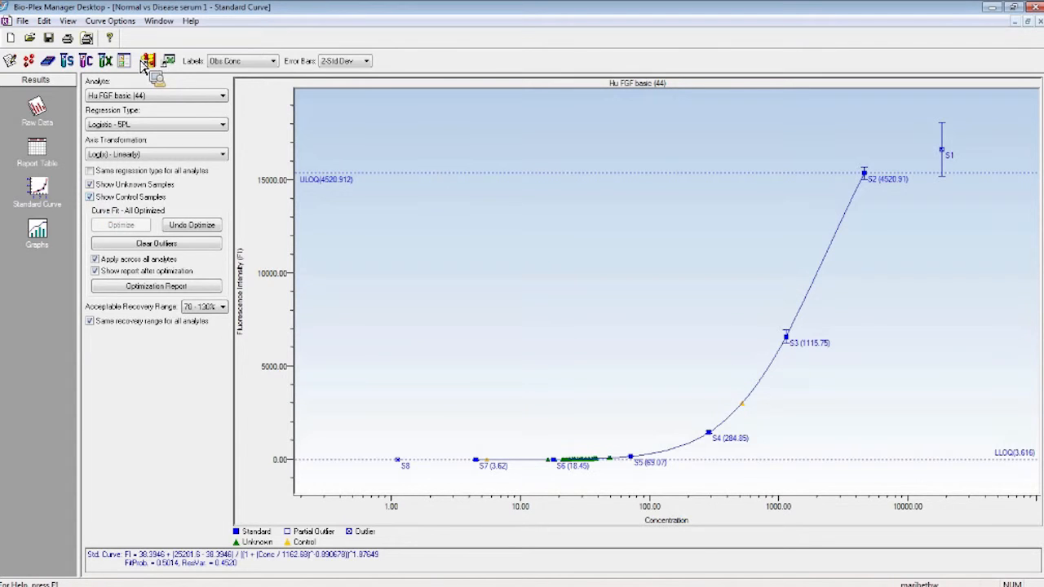
Display the standard curve for Hu Osteopontin (77), review the regression types, and keep Logistic - 5PL
click(161, 96)
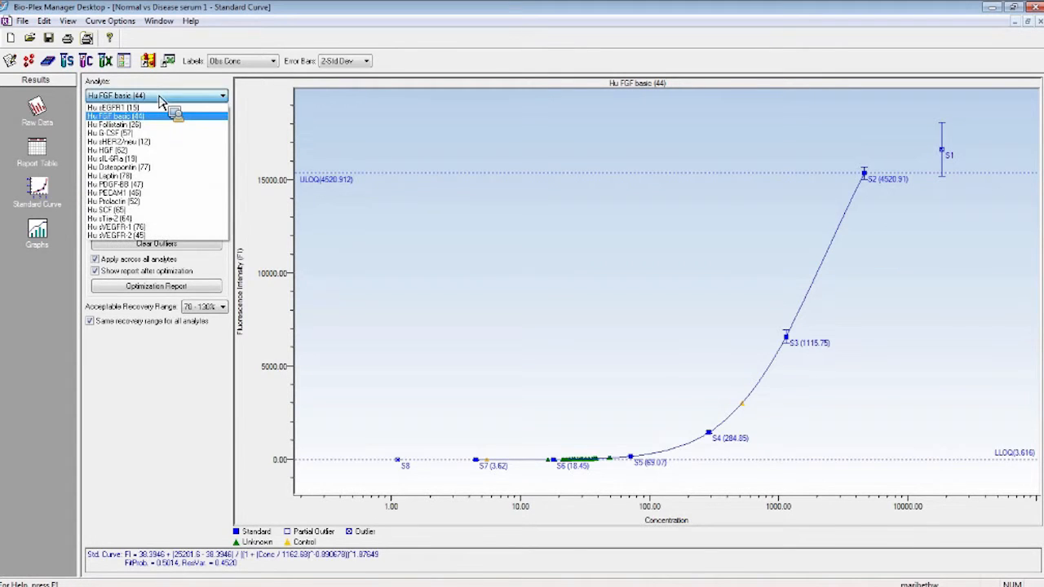
click(154, 167)
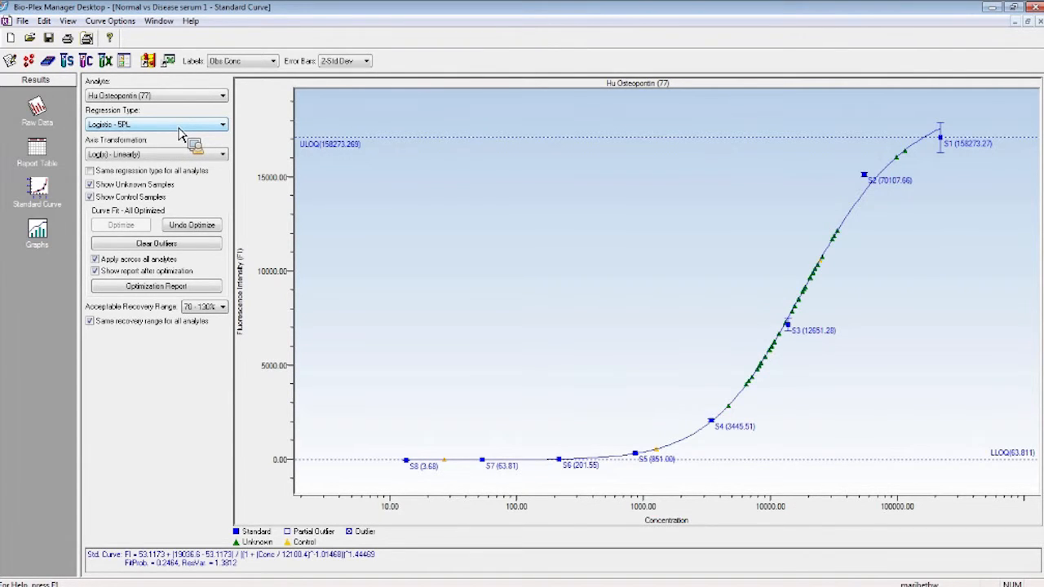
click(180, 130)
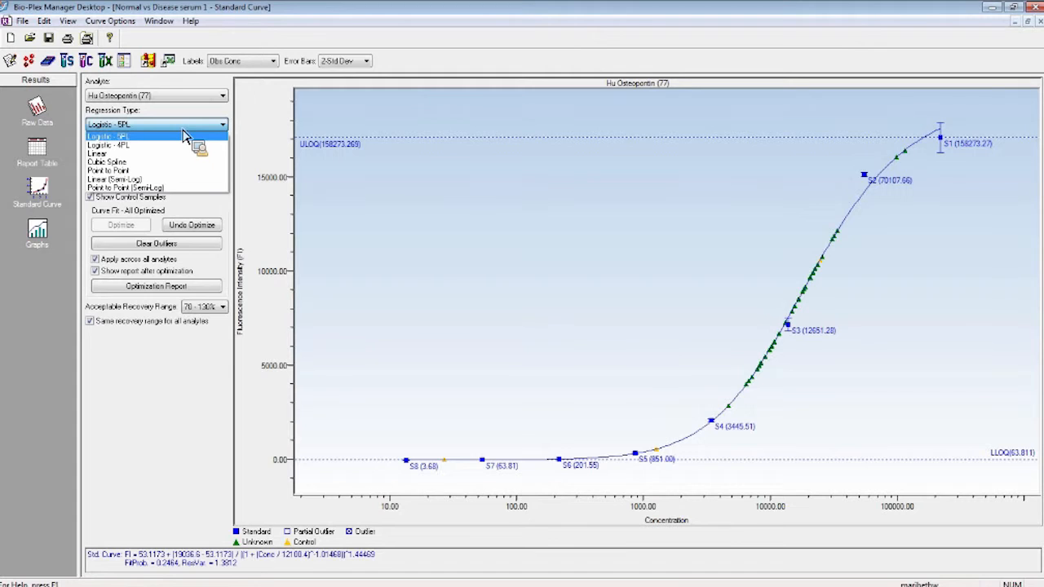
click(185, 136)
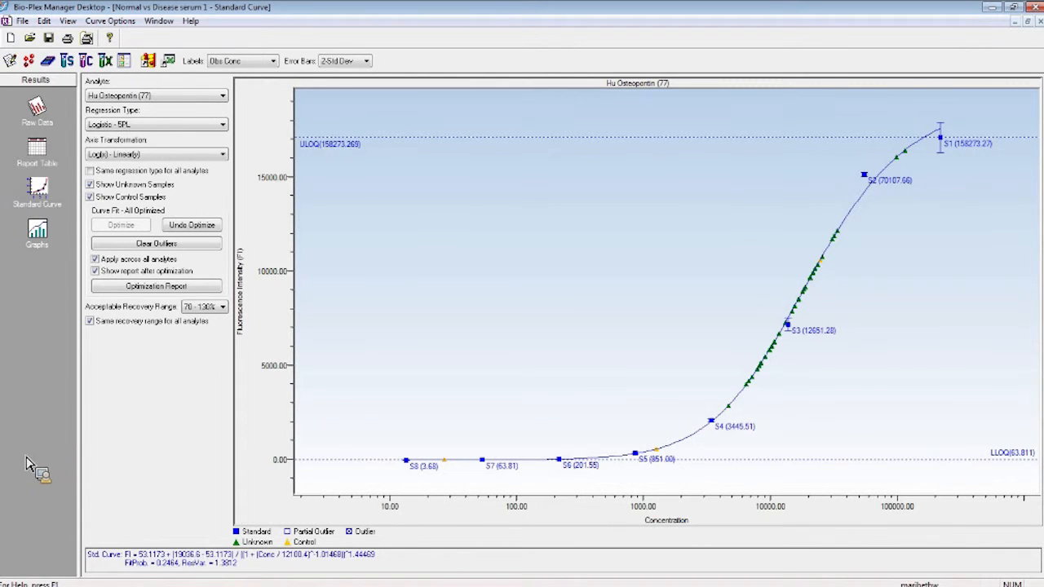
Open the graphs view, preview the chart of all samples, and return it to all unknowns and controls
click(37, 230)
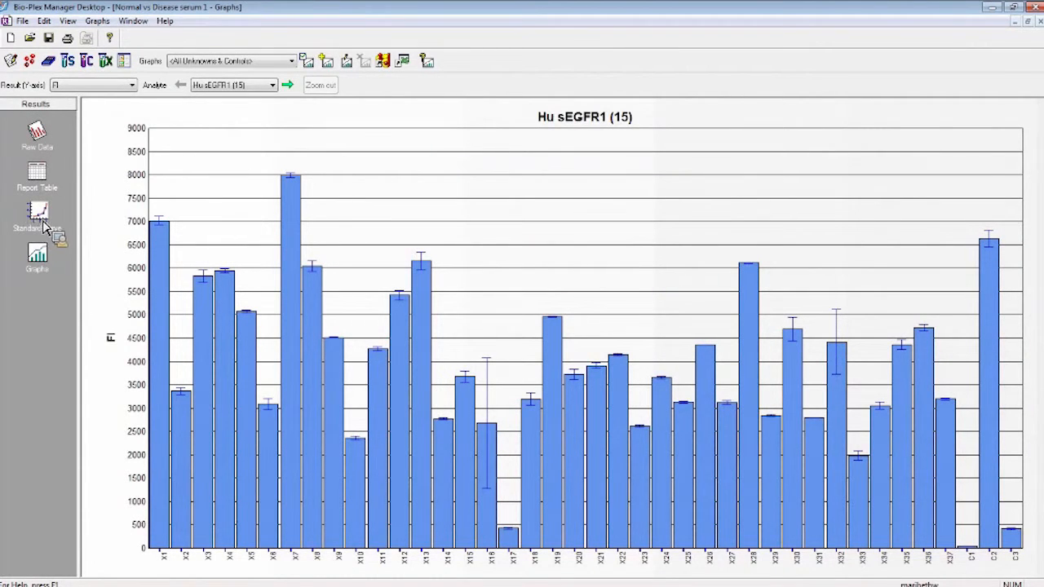
click(214, 62)
click(213, 82)
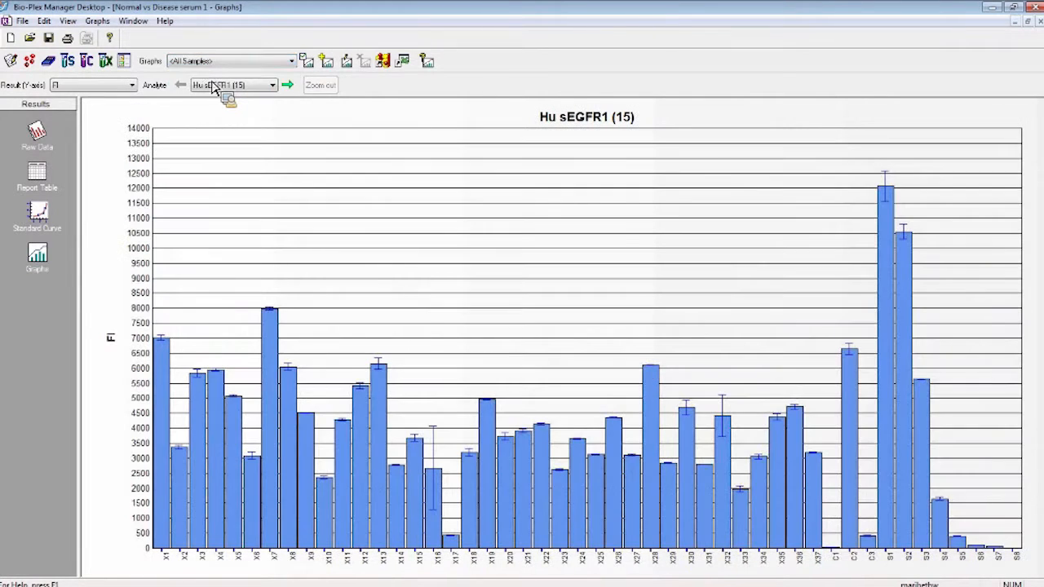
click(213, 62)
click(213, 72)
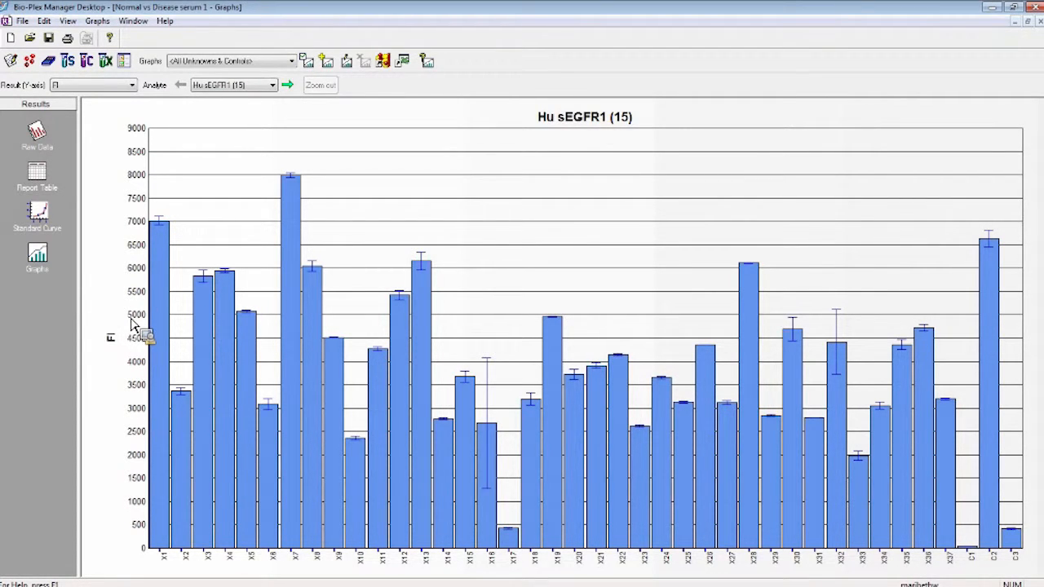
Plot Conc in Range on the graph's Y-axis and browse the analyte charts from Hu Follistatin (26) to Hu sIL-6Ra (19)
click(129, 85)
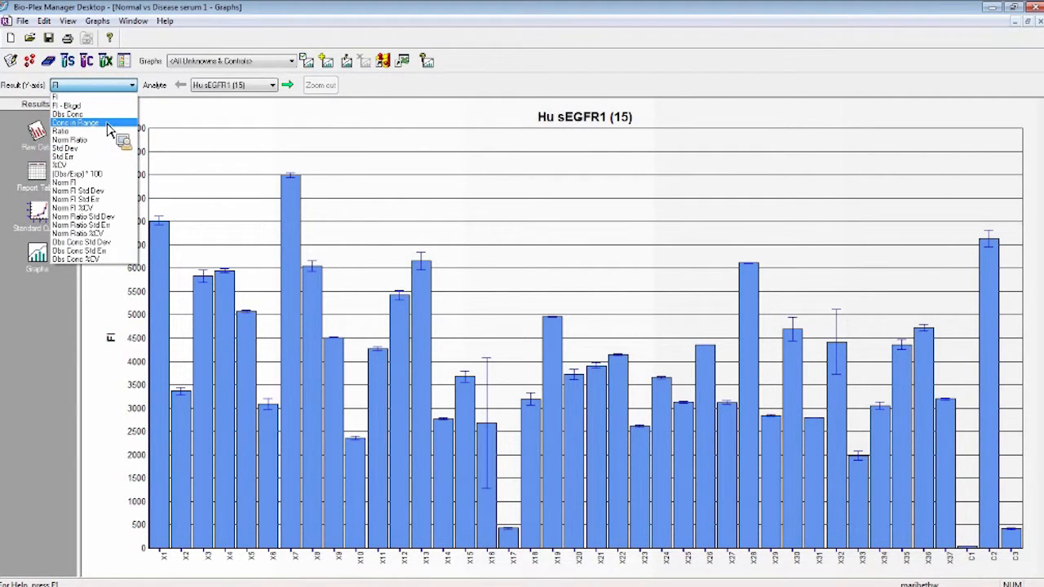
click(109, 123)
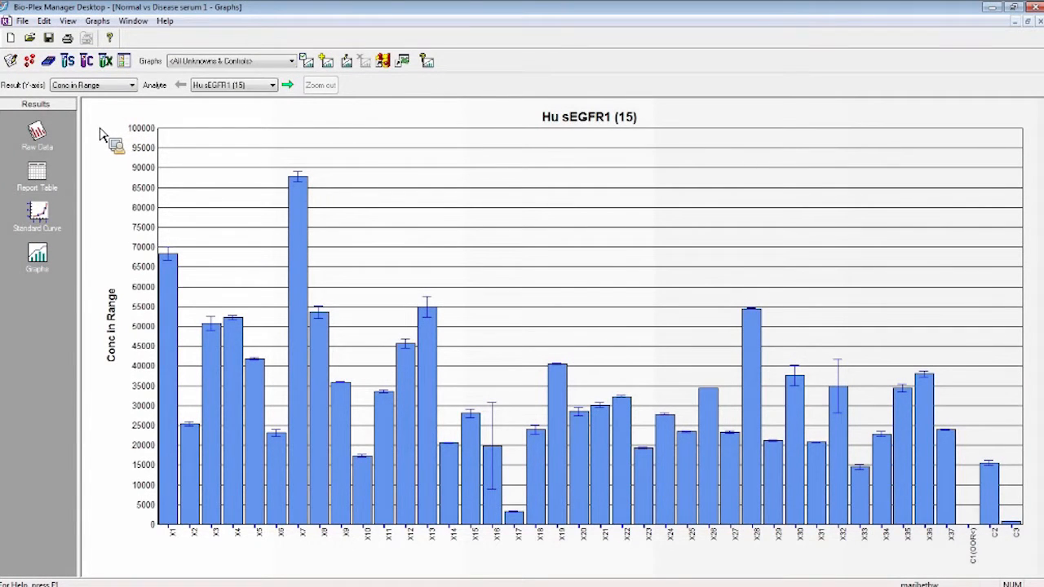
click(248, 86)
click(228, 115)
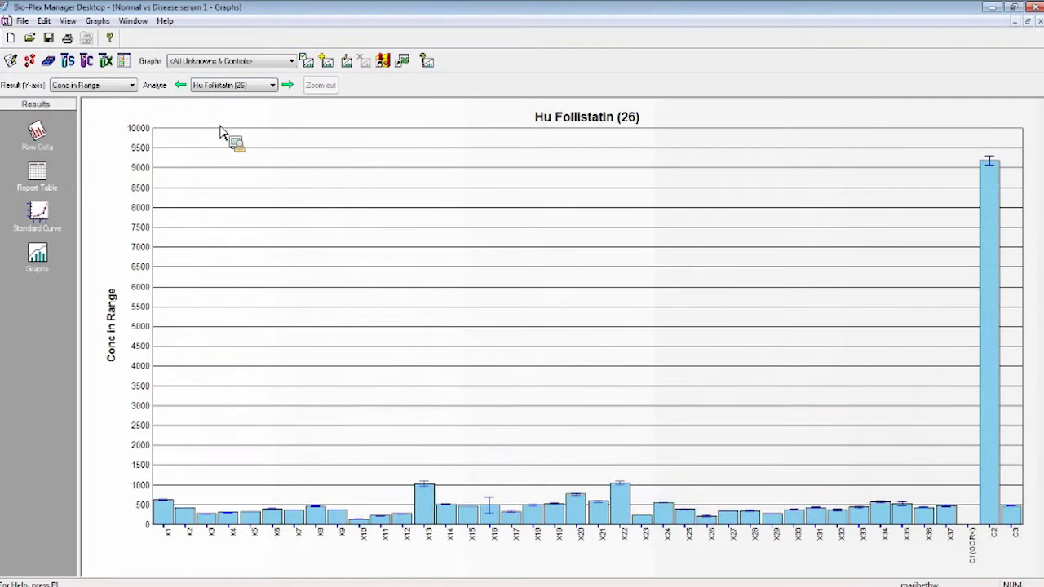
click(289, 85)
click(289, 85)
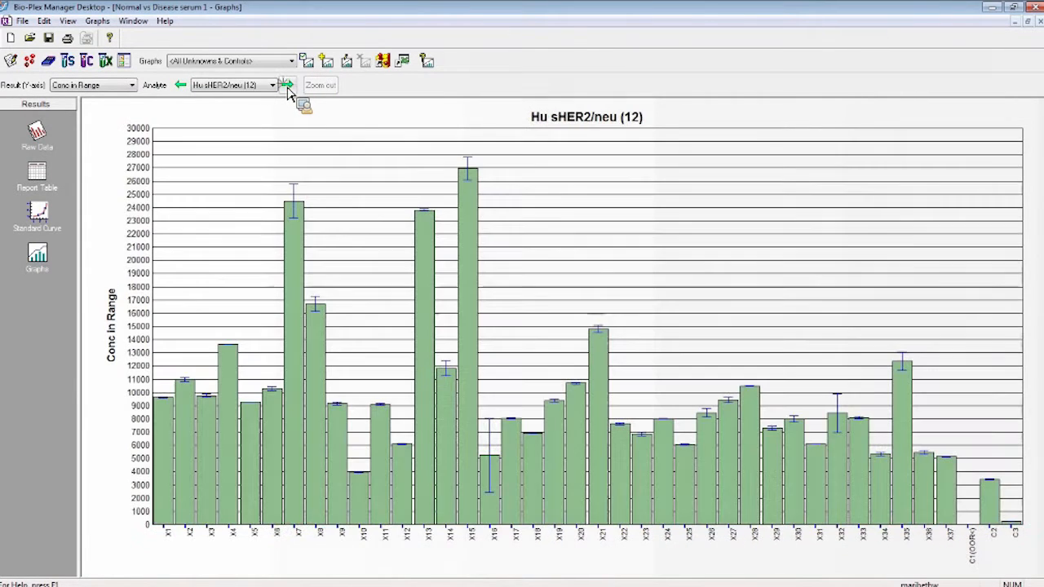
click(289, 86)
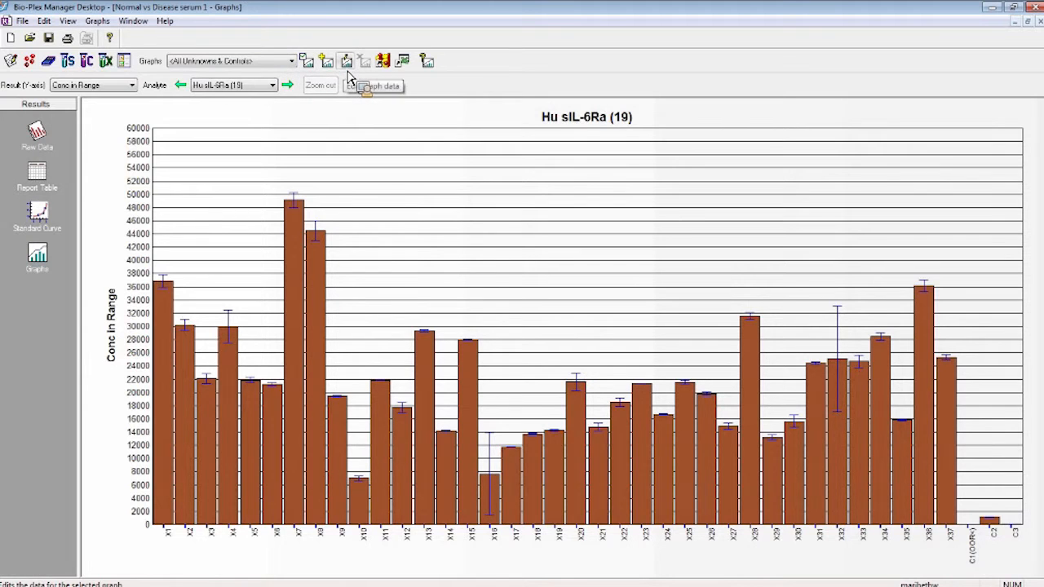
Examine the graph options and the settings for adding a new graph, closing both without applying anything
click(310, 65)
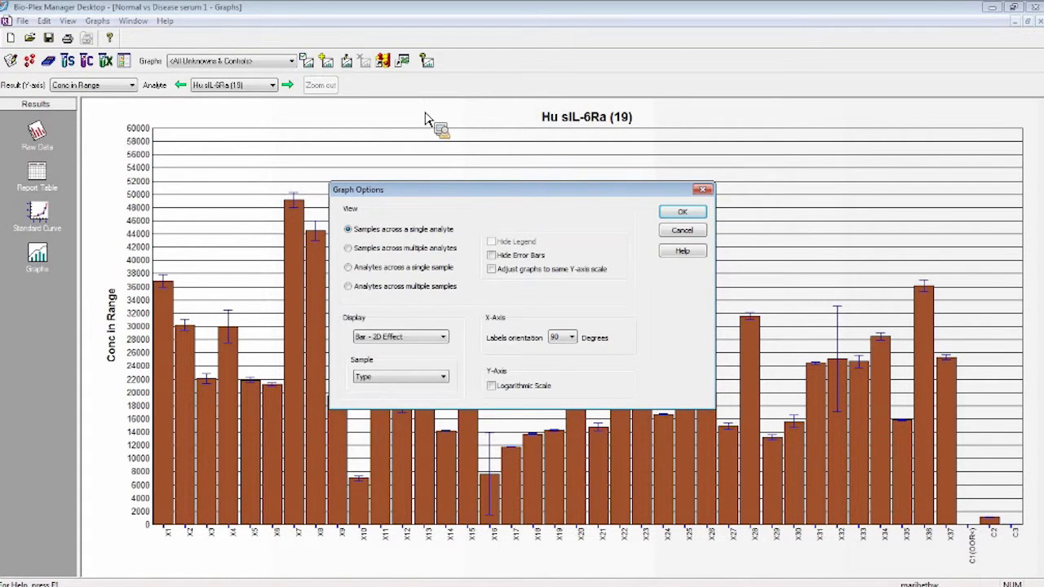
click(681, 232)
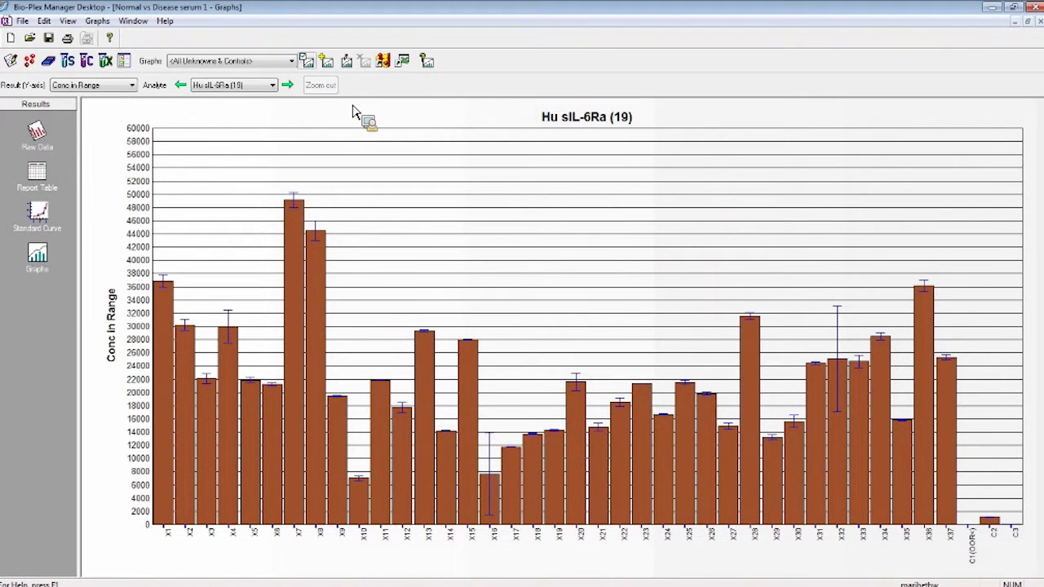
click(328, 65)
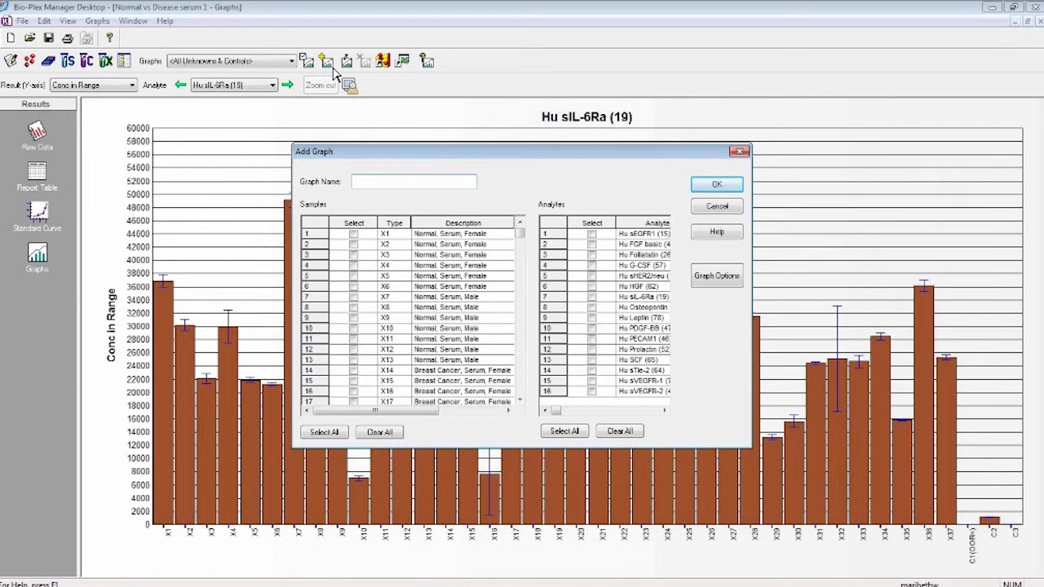
click(701, 212)
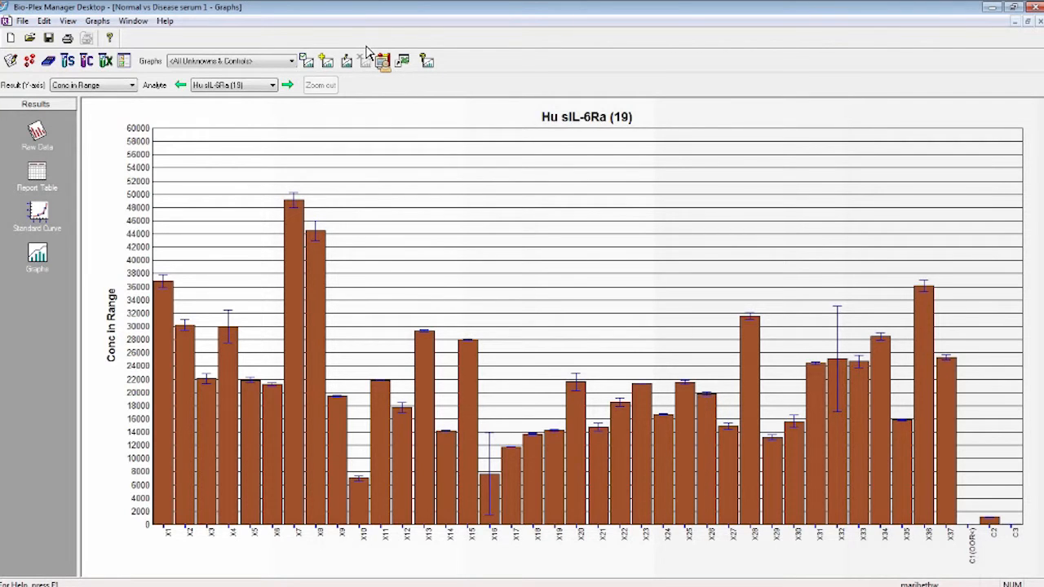
Return to the report table and review the document export properties, keeping Output CSV Format with File as the destination
click(47, 174)
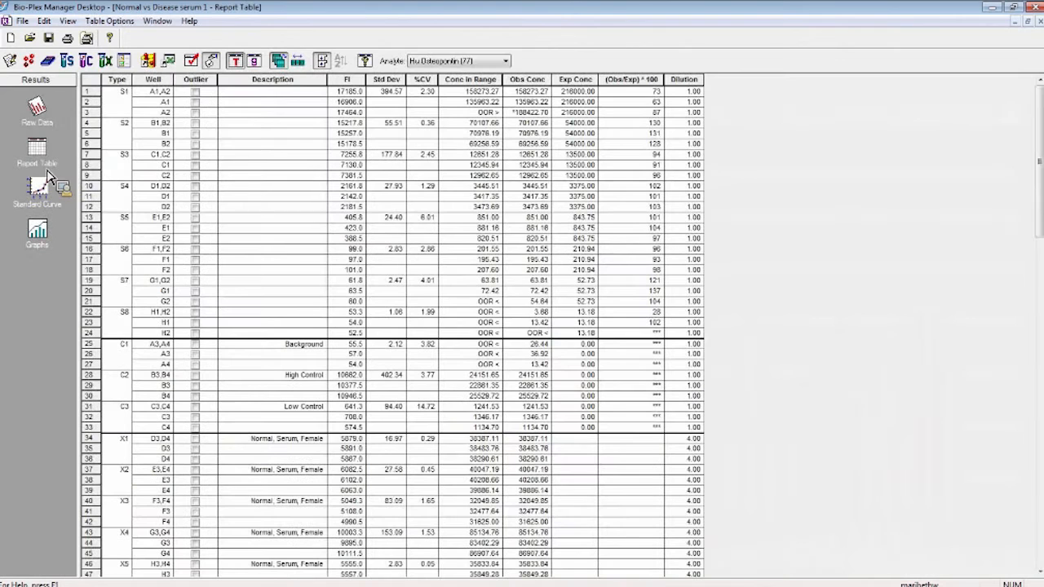
click(24, 21)
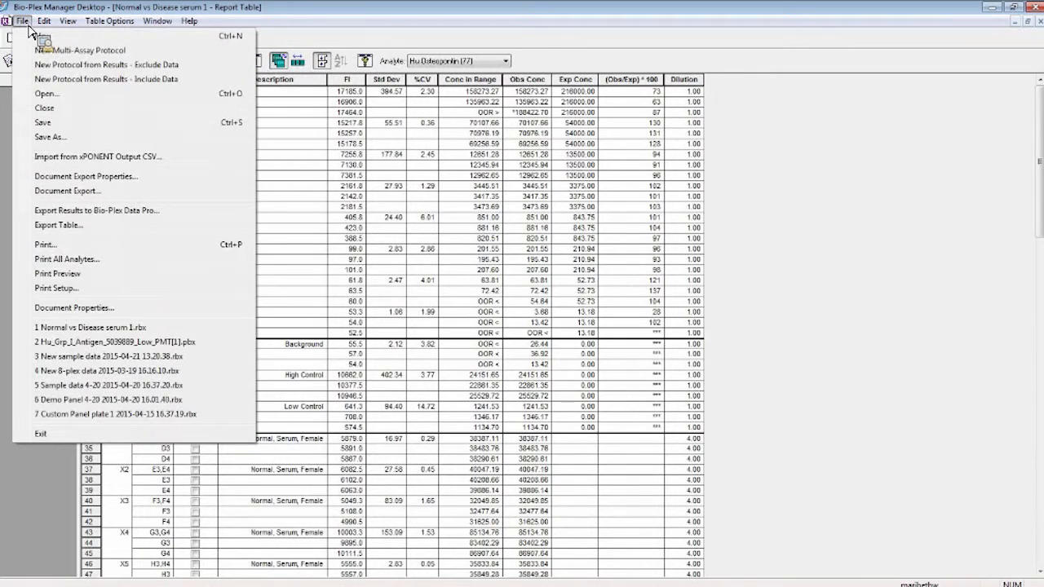
click(69, 177)
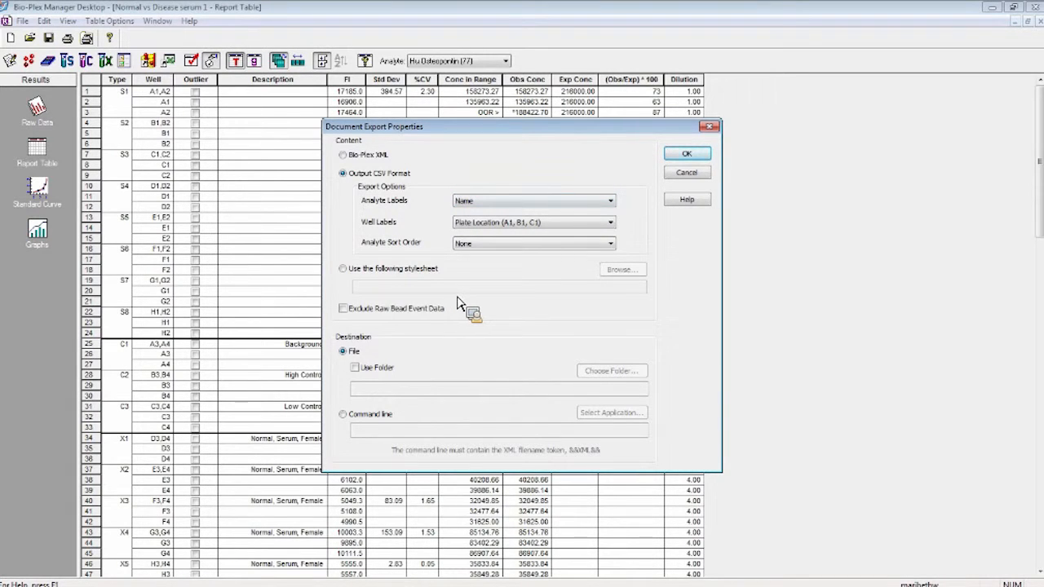
click(677, 156)
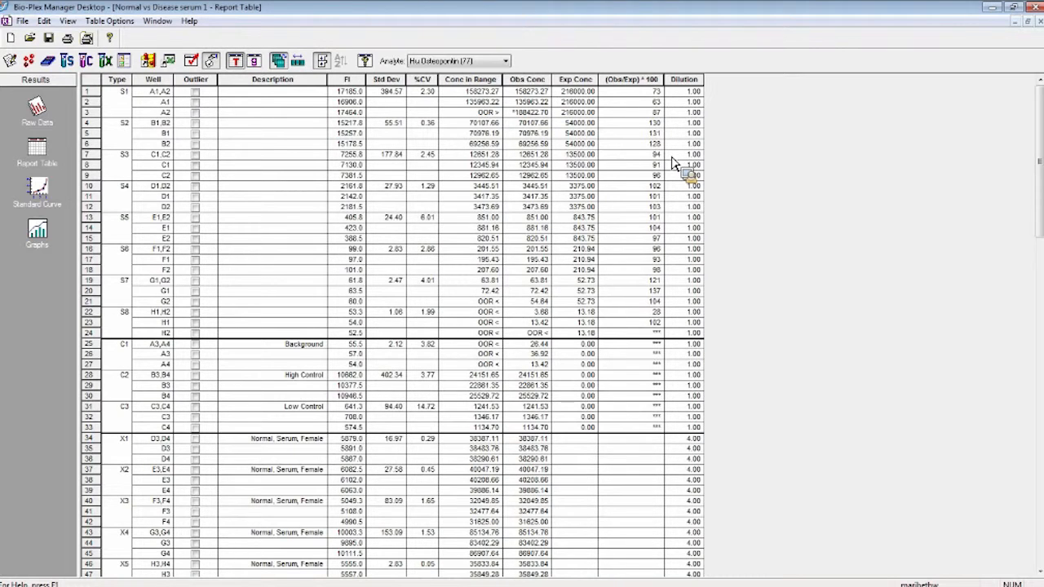
Review the report table's export formats and advanced export options, and leave without exporting
click(22, 21)
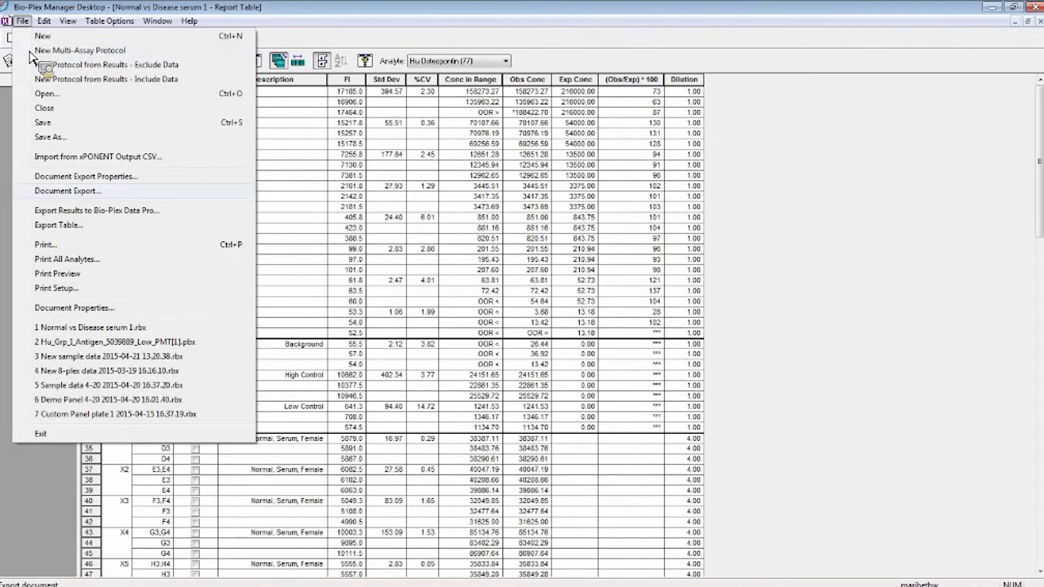
click(57, 224)
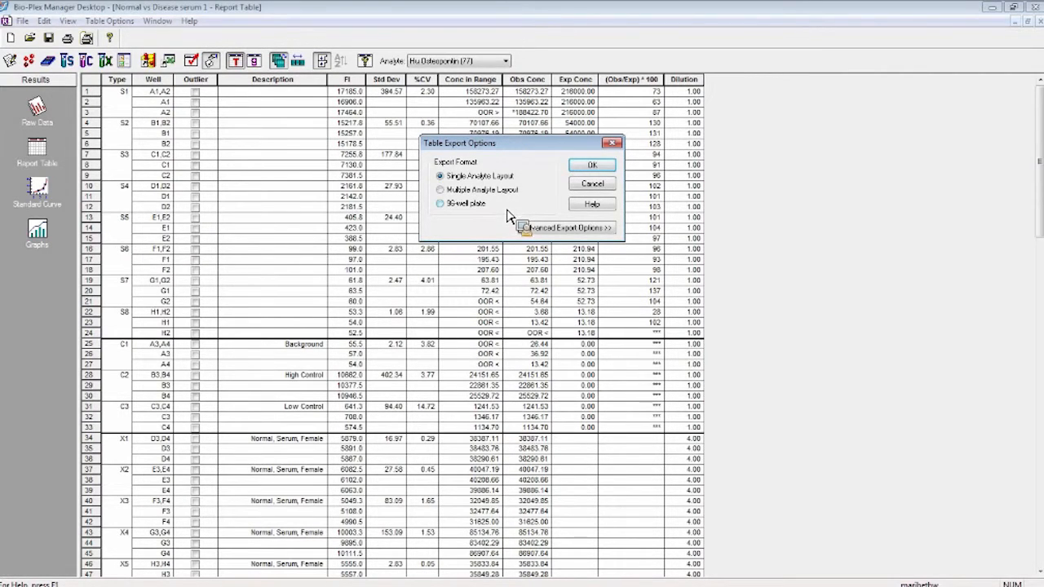
click(571, 228)
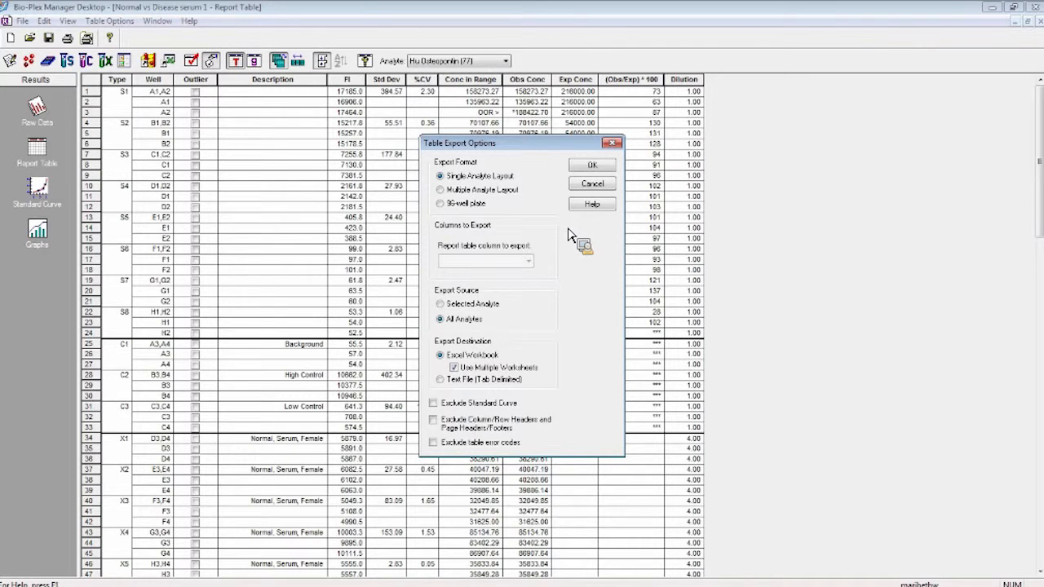
click(592, 186)
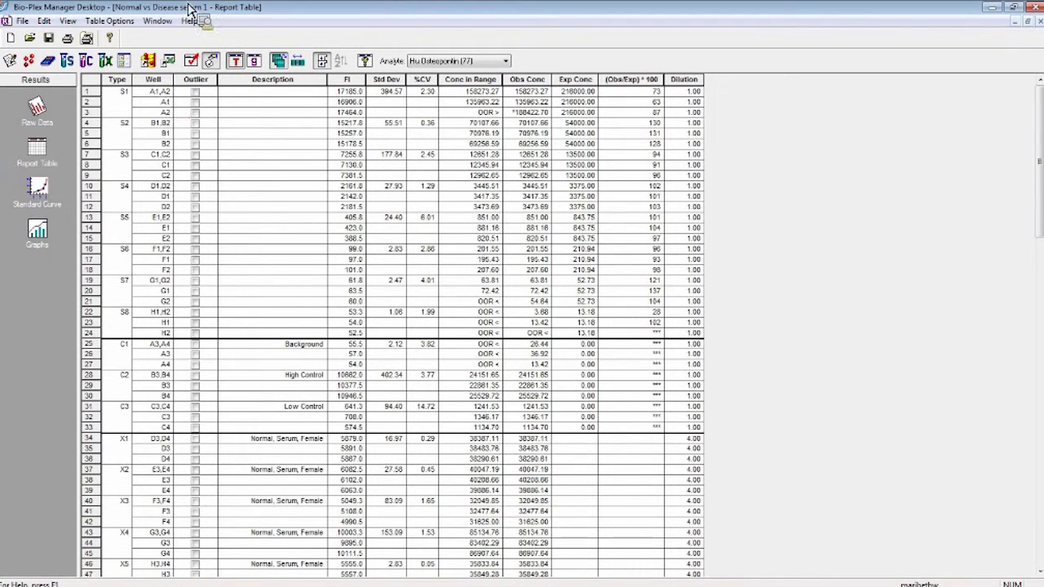
Export the results to Bio-Plex Data Pro under the data set name Normal vs Disease serum 17
click(158, 63)
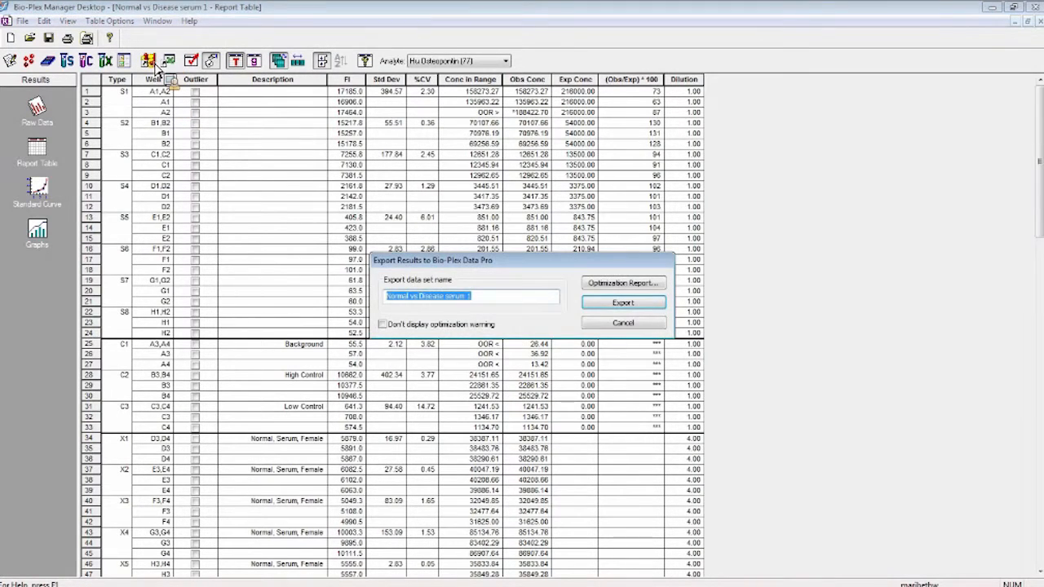
click(503, 299)
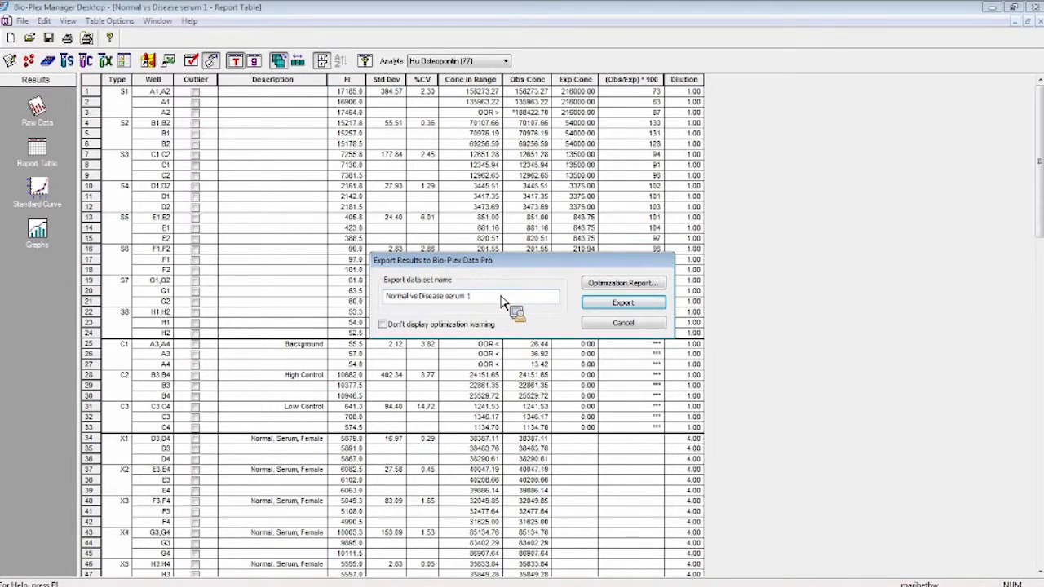
click(641, 307)
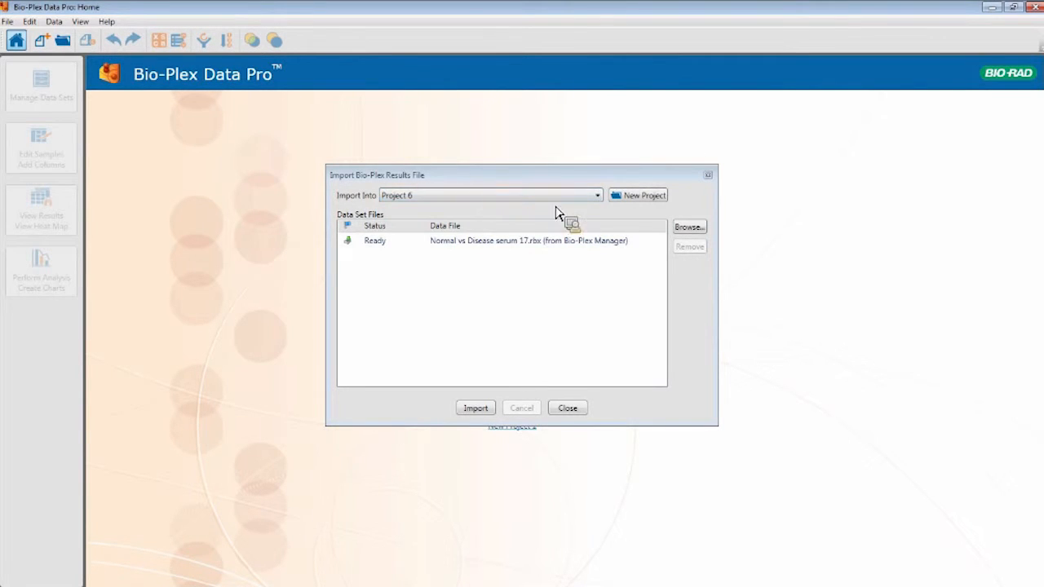
Create a new project named Project 17 with owner Tech Support, and import the Normal vs Disease serum 17 data set into it
click(644, 196)
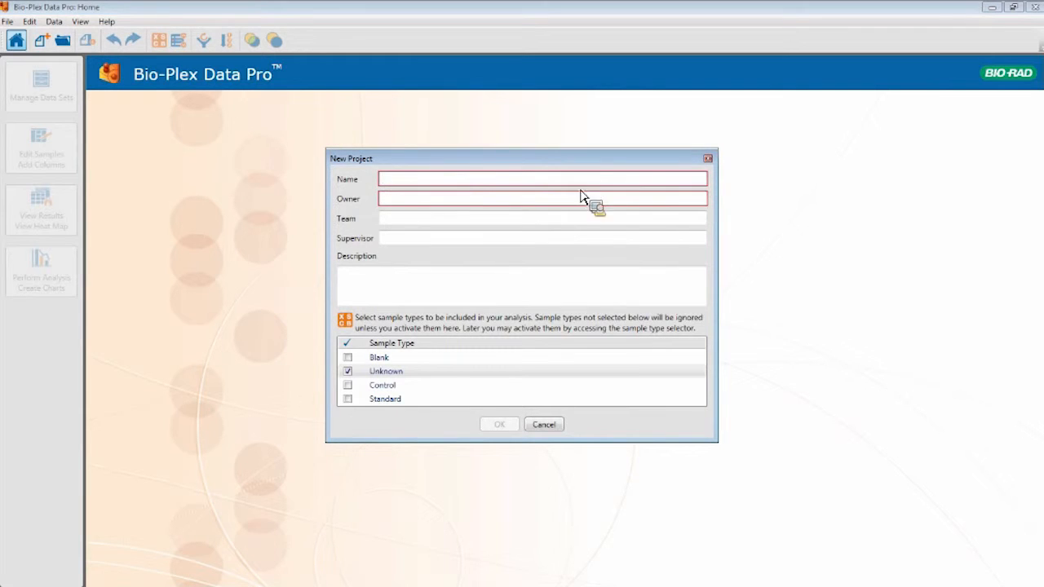
click(458, 180)
text(P)
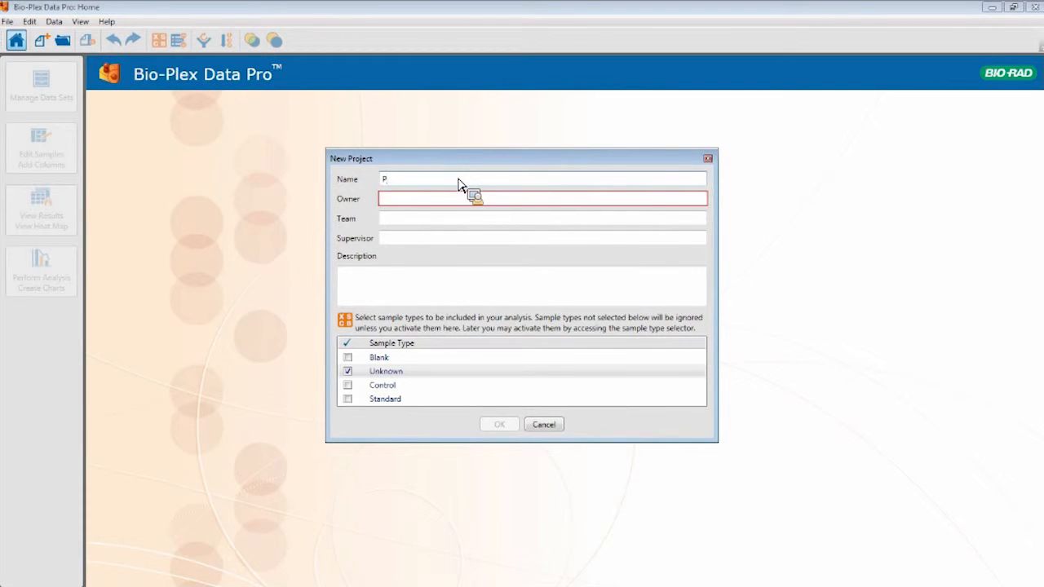
text(roject 17)
key(Tab)
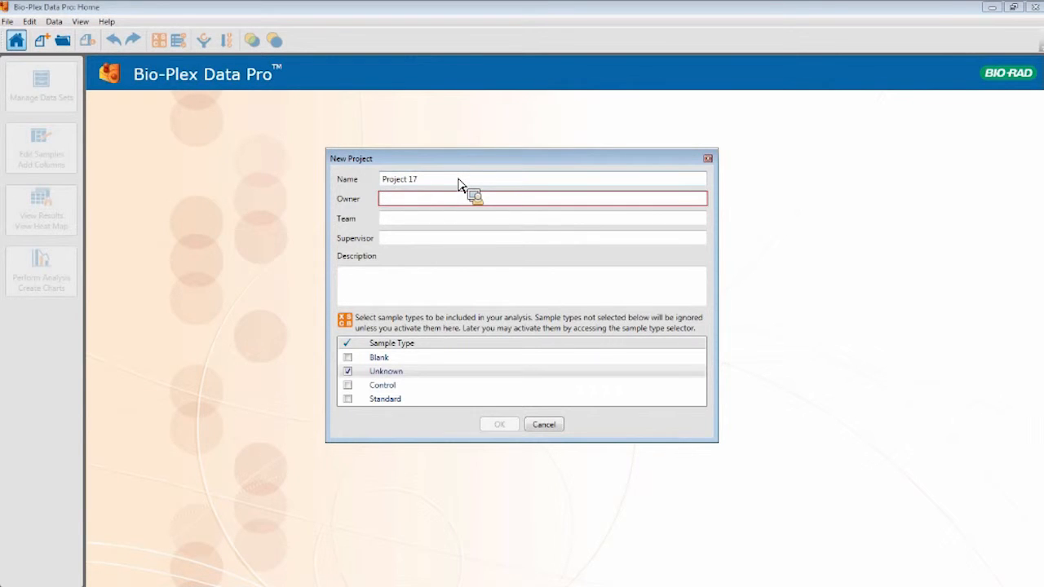
text(Tech Support)
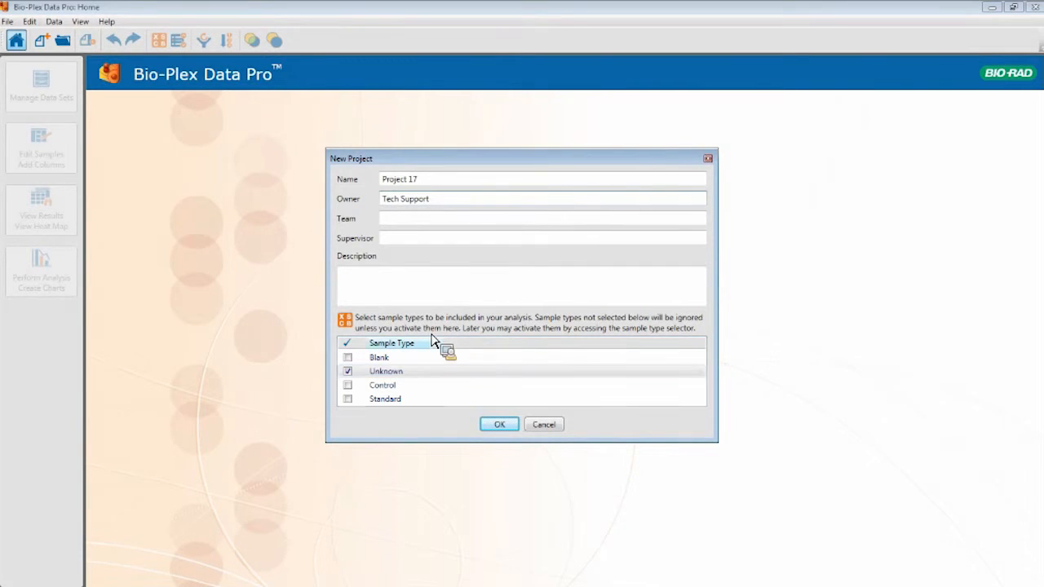
click(499, 425)
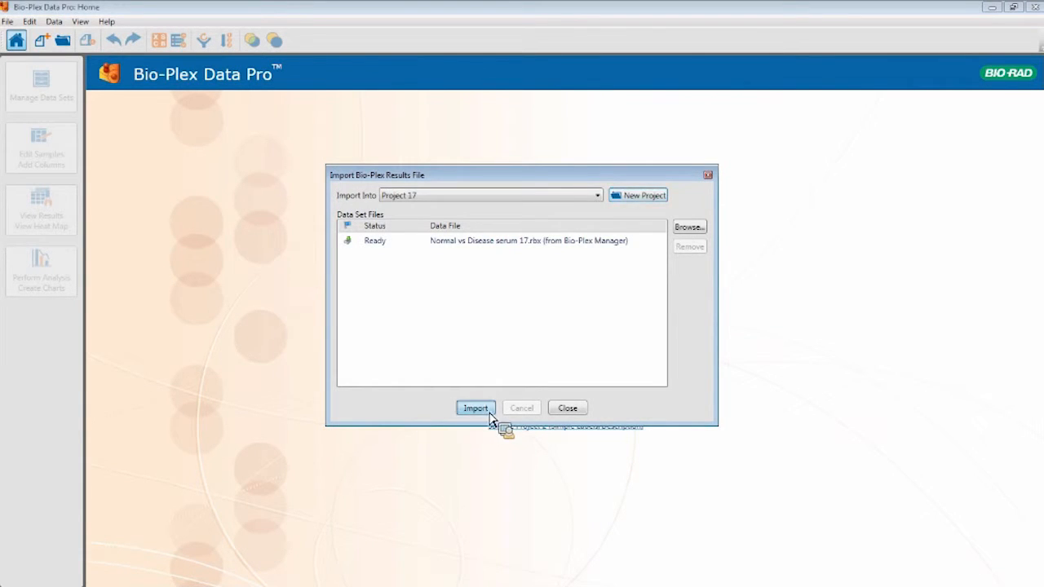
click(484, 412)
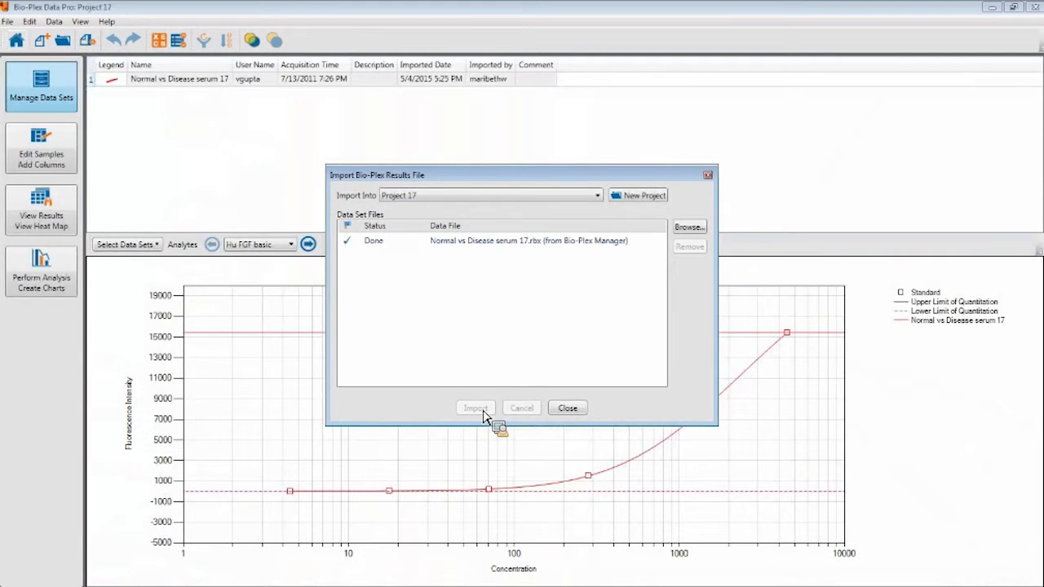
click(567, 408)
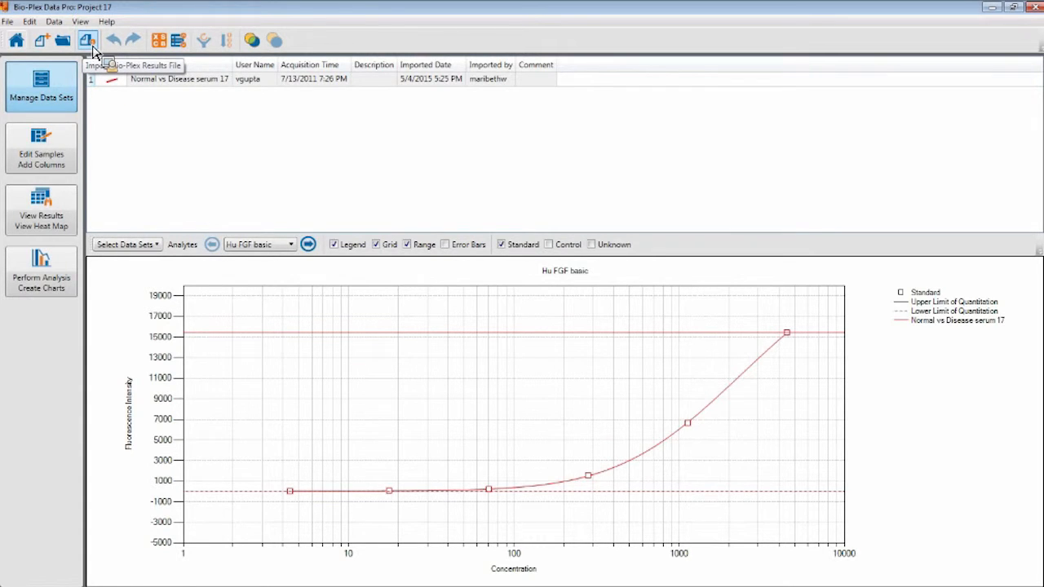
Examine the sample type, analyte management and sample merging options and the standard curve's analyte list, keeping Hu FGF basic displayed
click(166, 47)
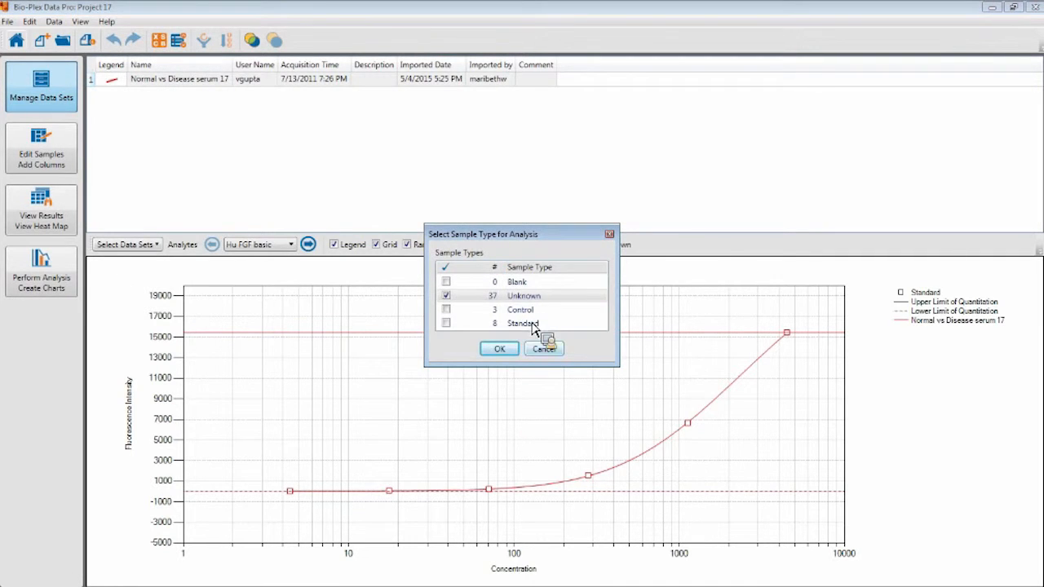
click(499, 348)
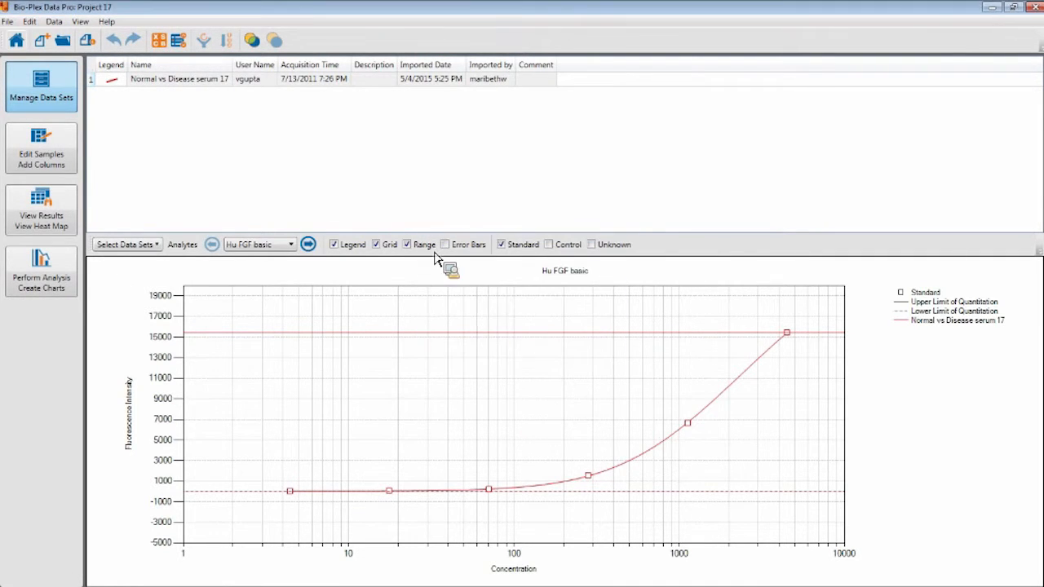
click(178, 41)
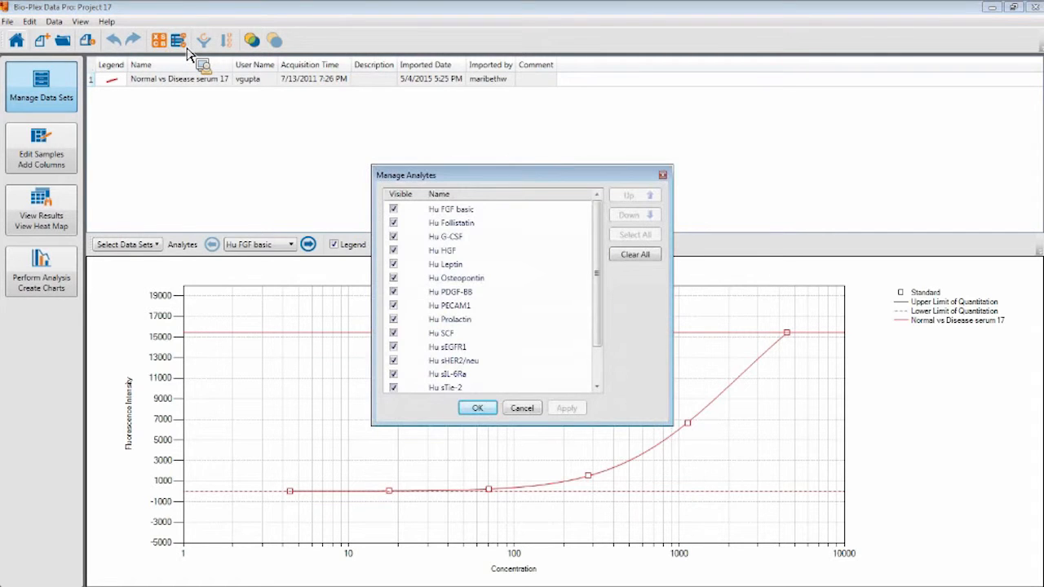
click(521, 408)
click(252, 40)
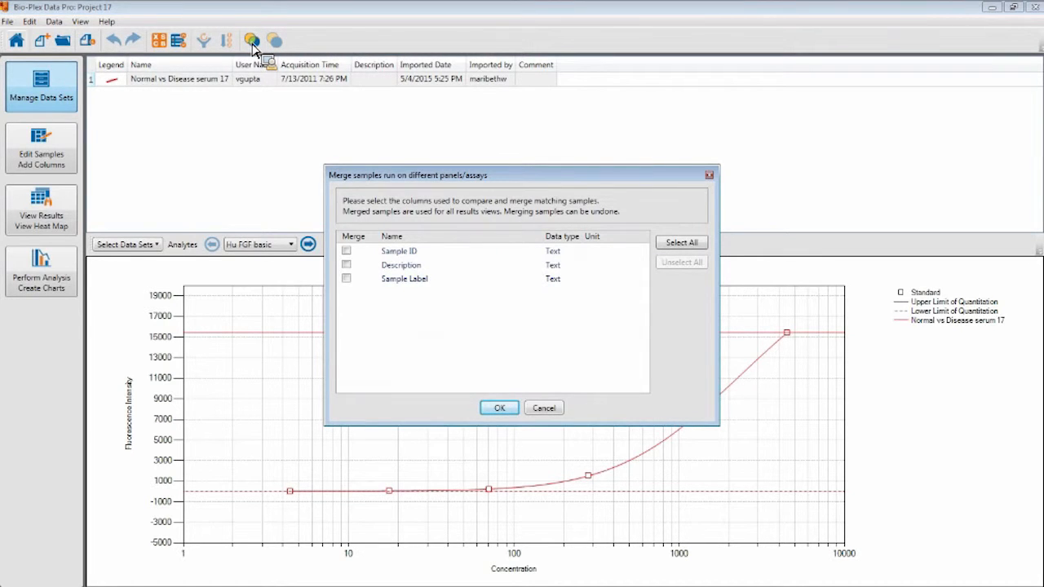
click(547, 411)
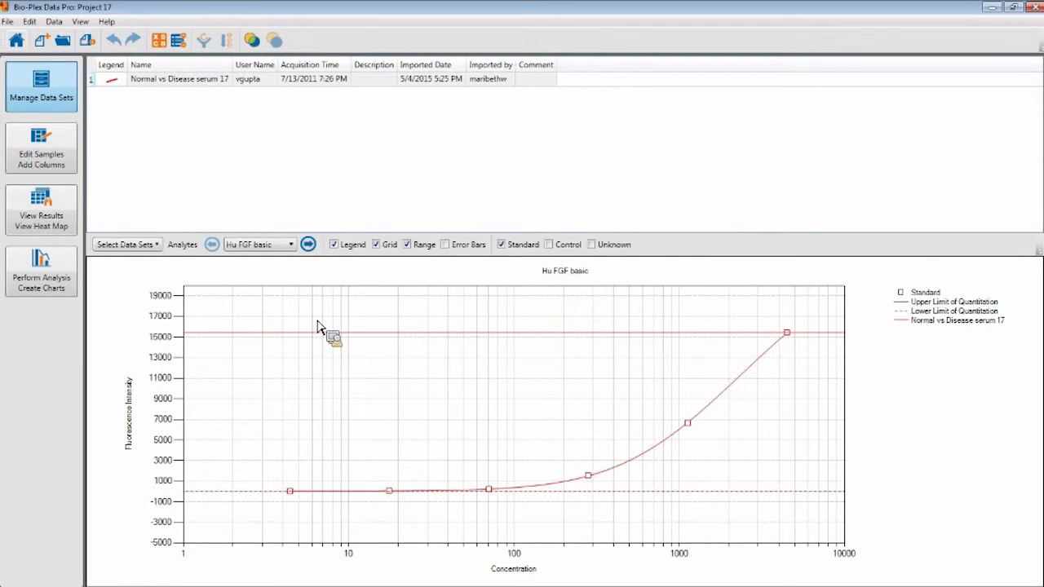
click(283, 247)
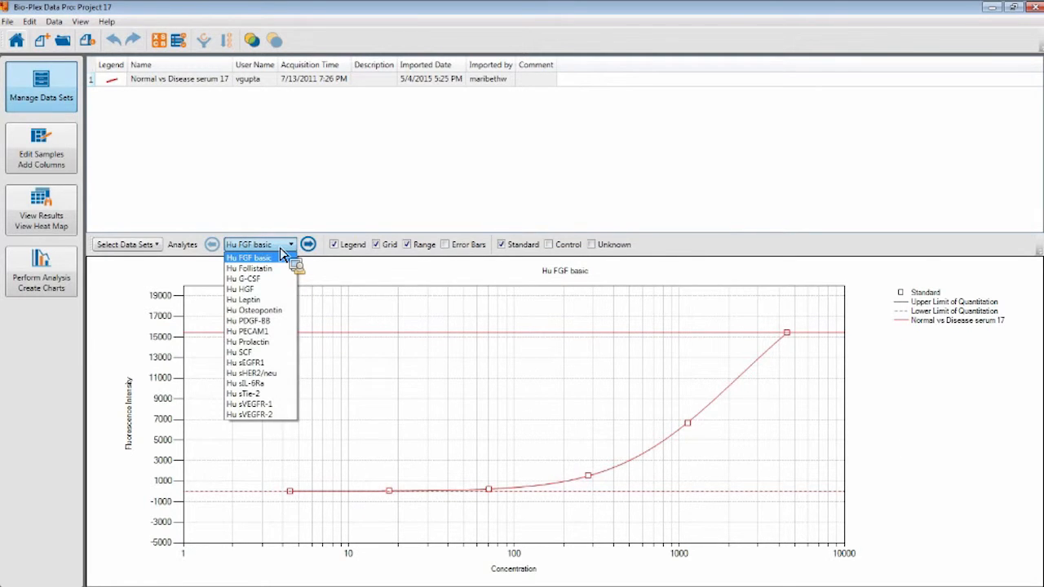
click(282, 256)
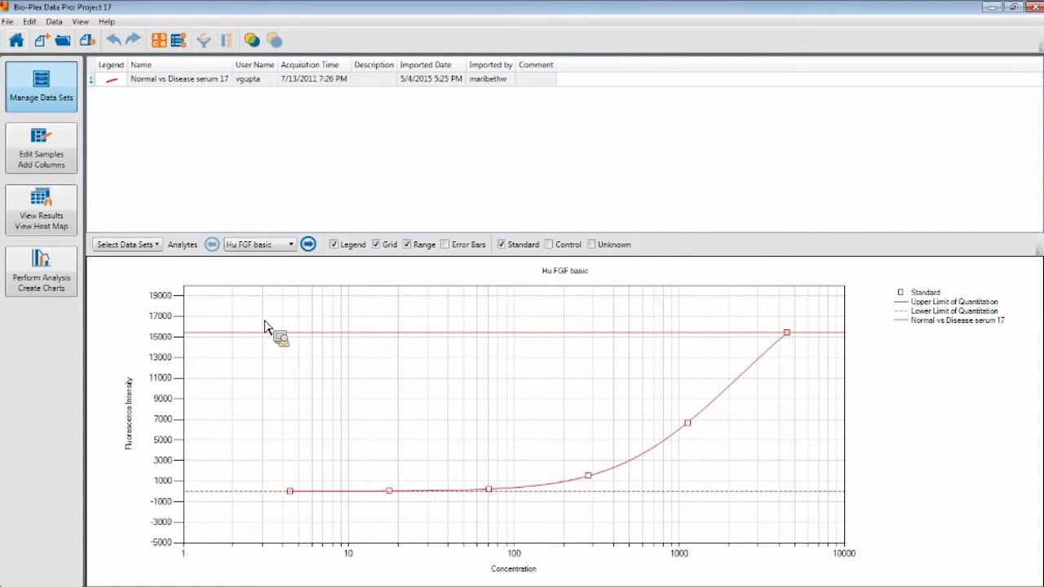
Open the sample editing view, review the table customization and add-column options, and select the description of sample X7
click(46, 159)
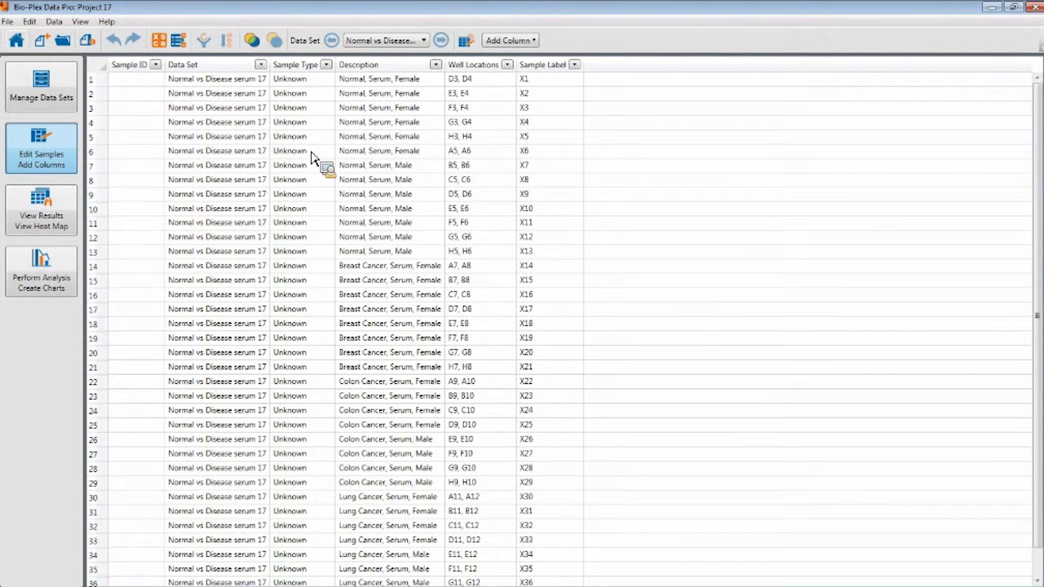
click(465, 41)
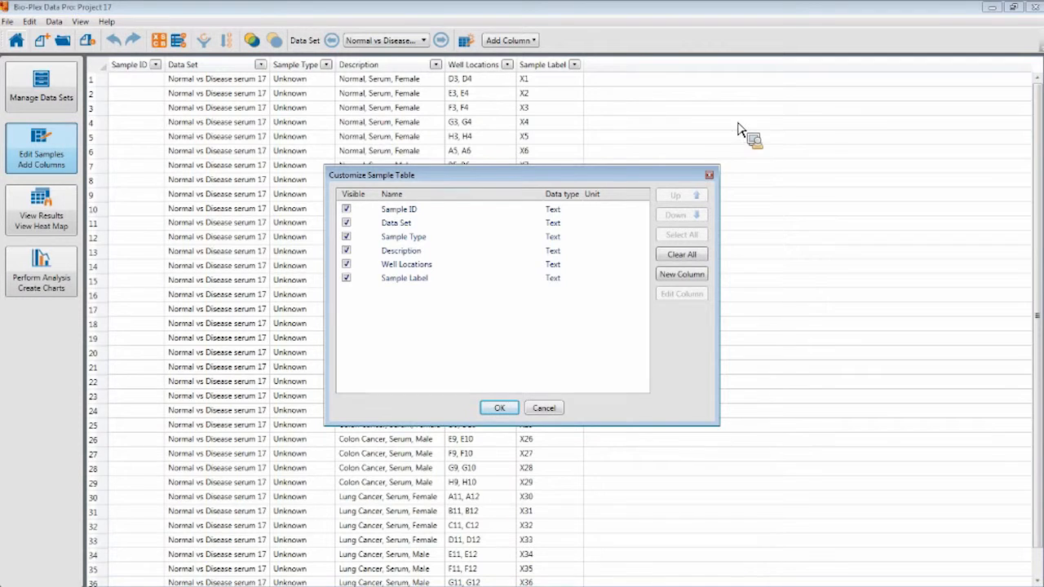
click(550, 410)
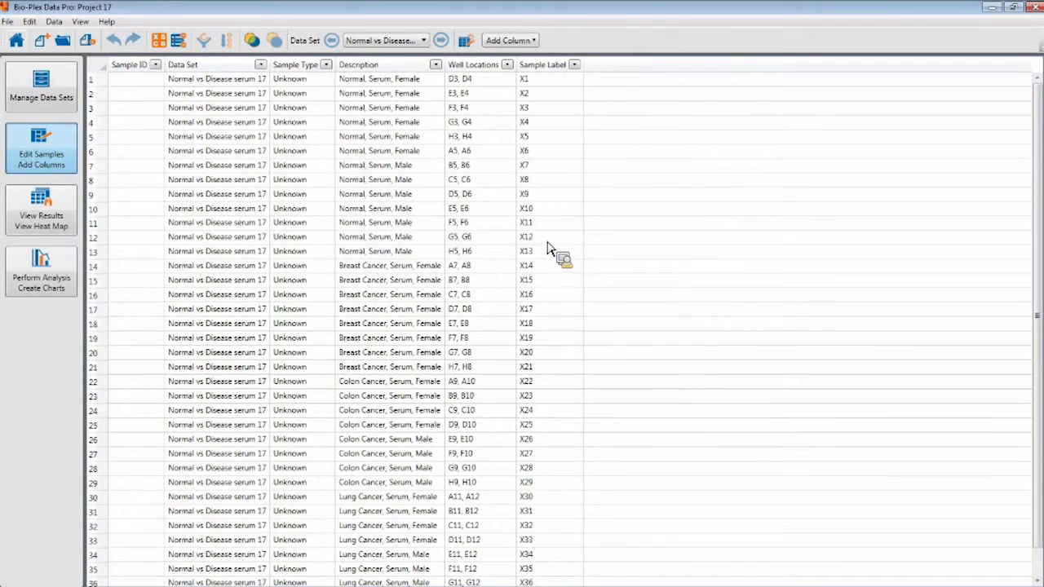
click(508, 40)
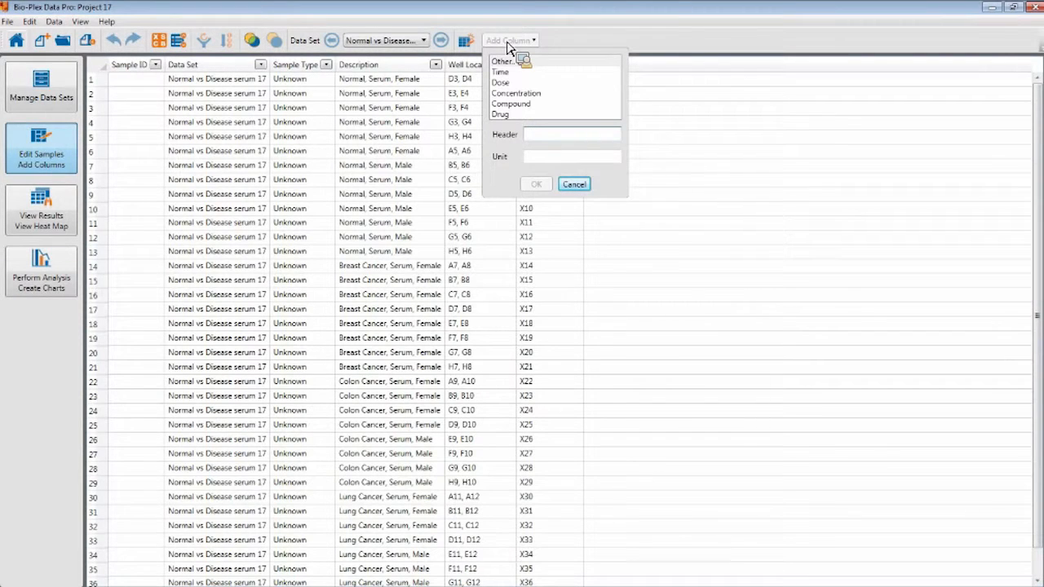
click(508, 42)
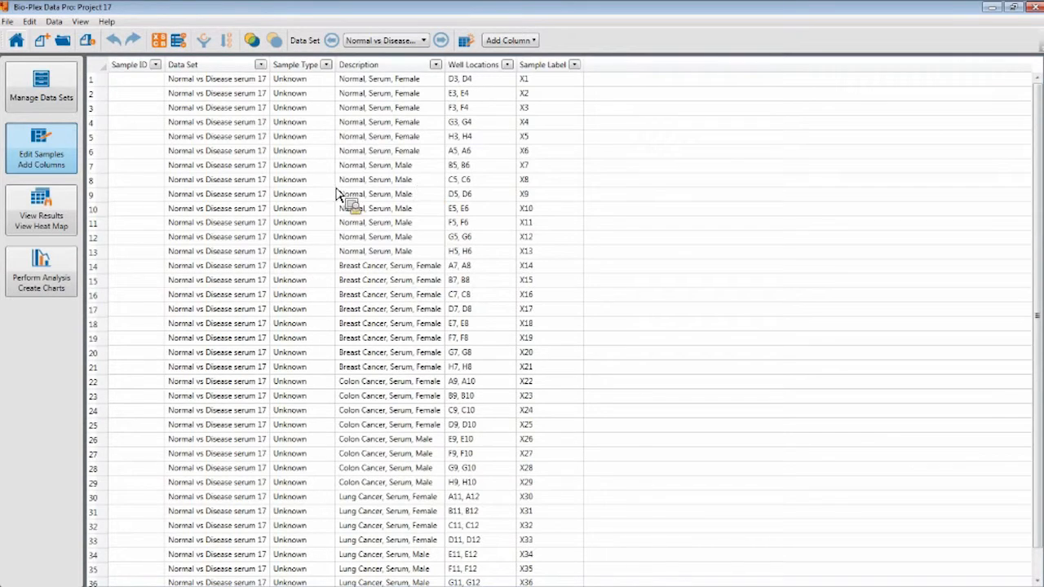
click(376, 167)
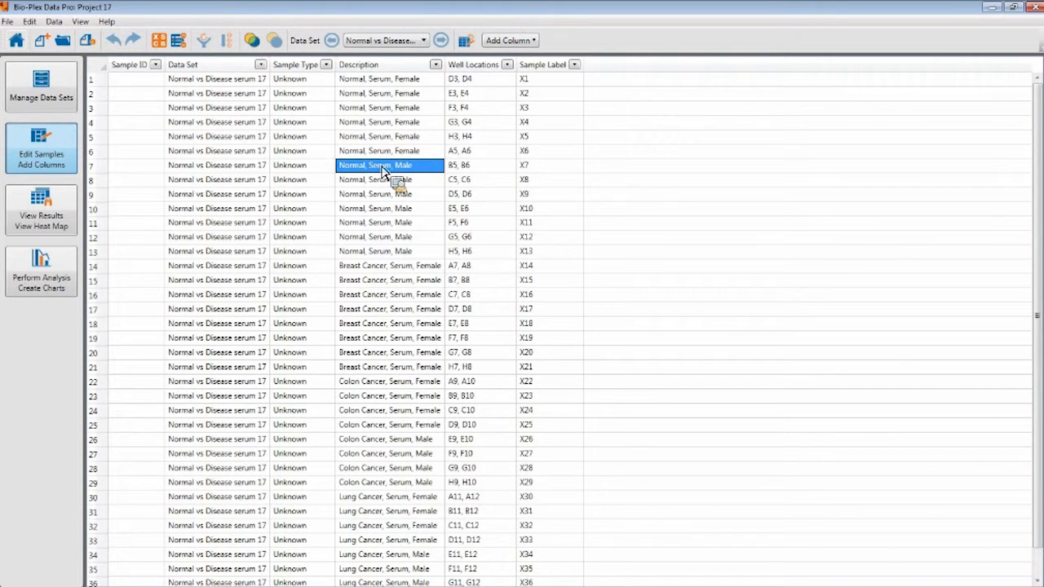
Review the results as an all-analyte table and a heat map, and show the standard deviation in the Hu FGF basic results table
click(57, 210)
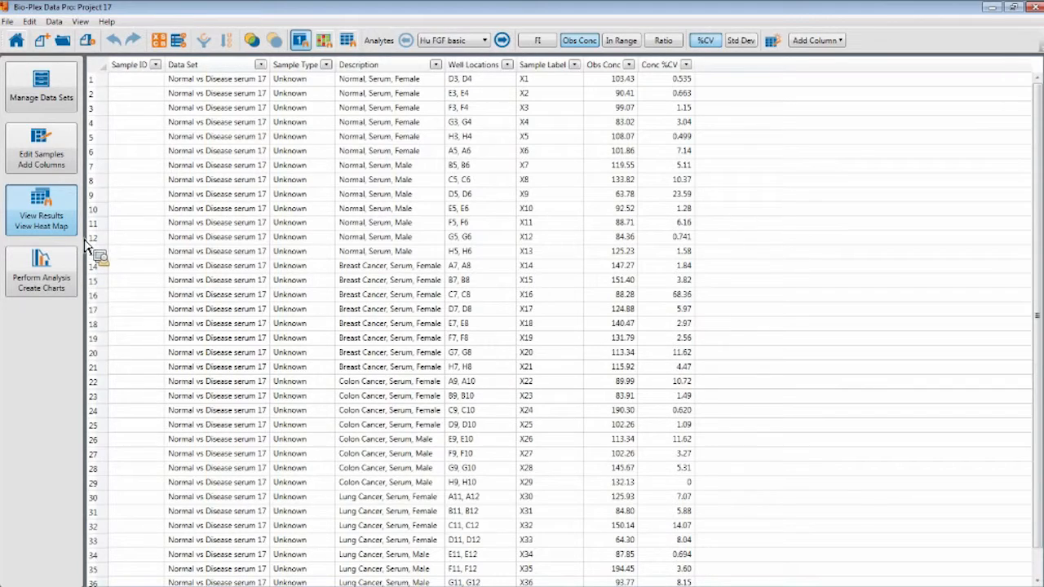
click(348, 40)
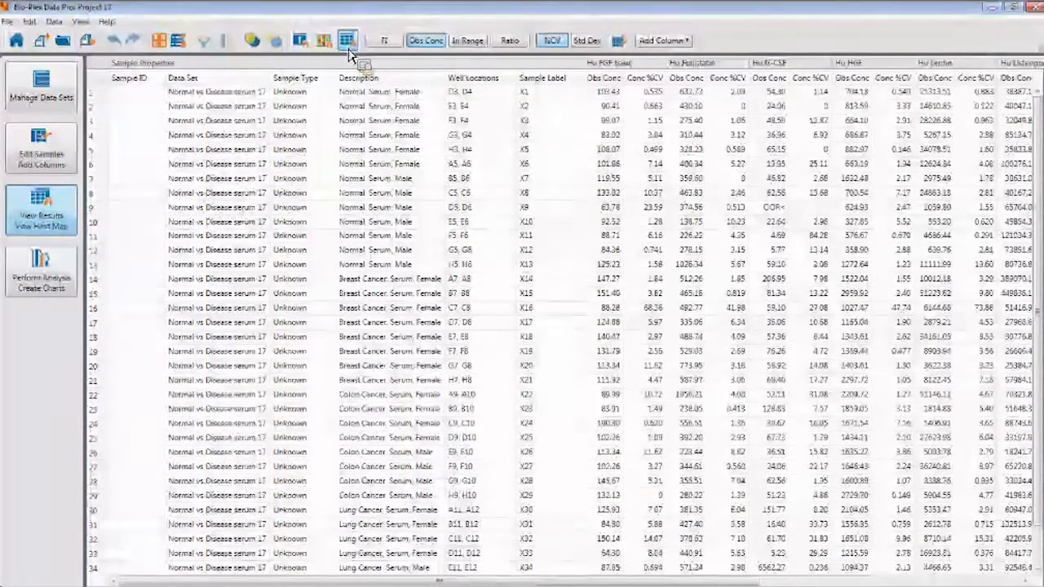
click(324, 41)
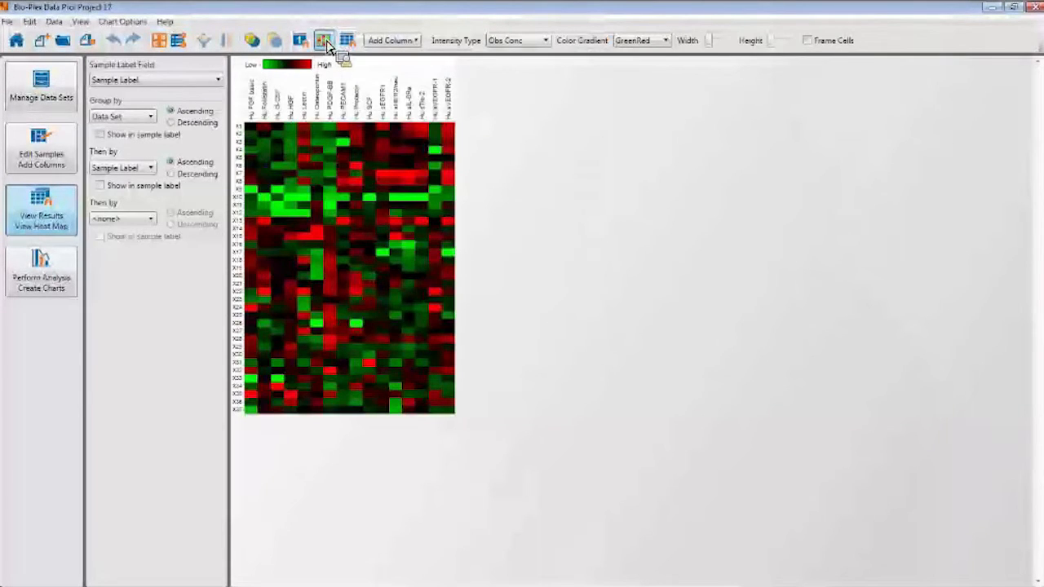
click(305, 47)
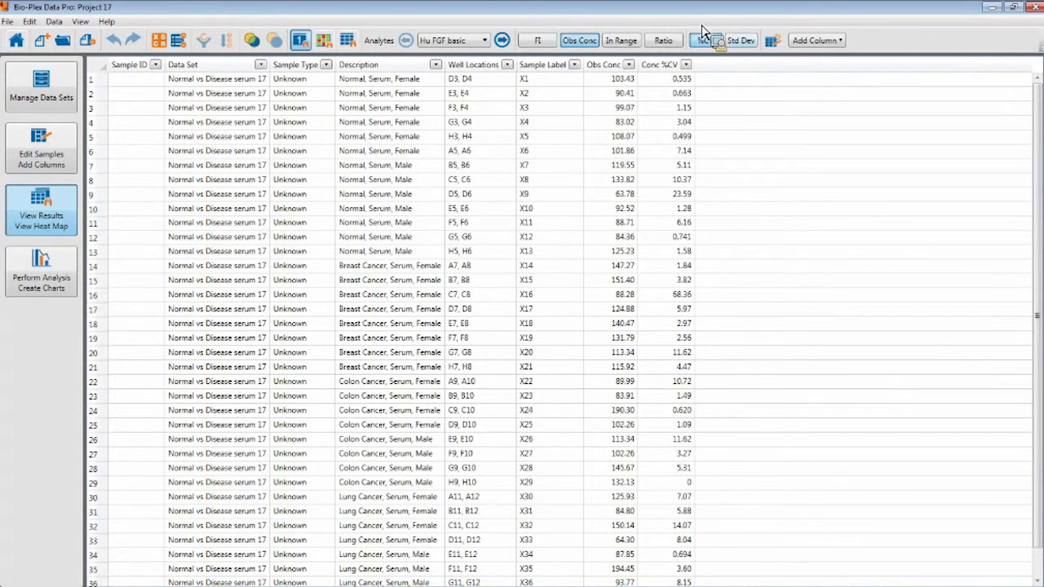
click(738, 42)
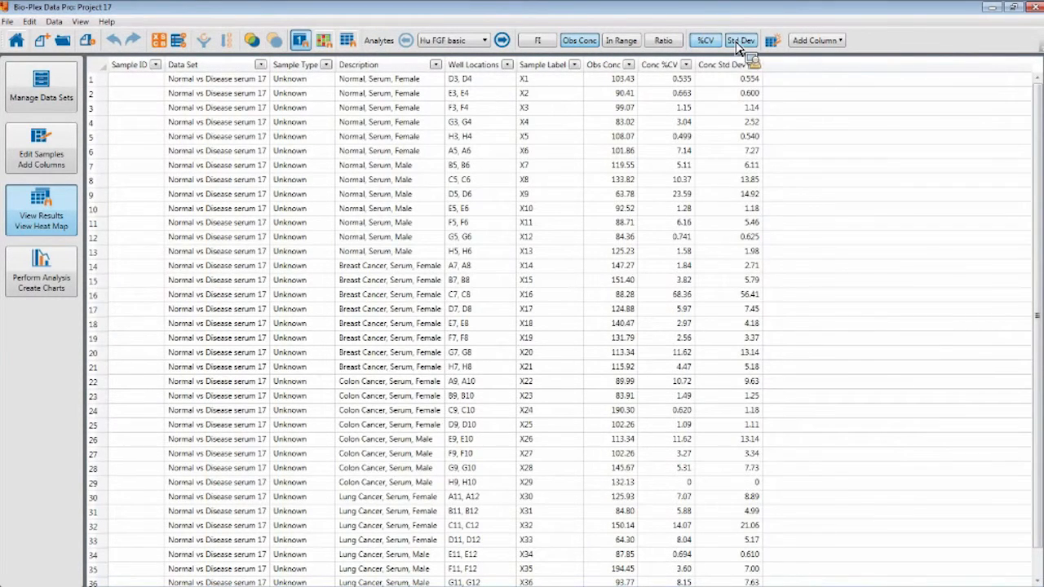
Display the results as a heat map and set its color gradient to Green
click(325, 41)
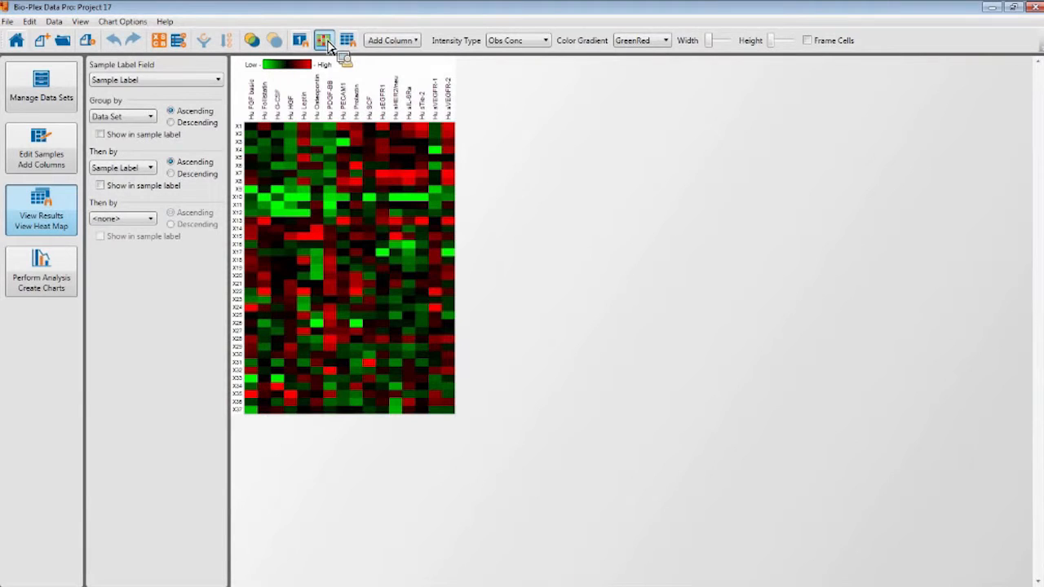
click(644, 41)
click(640, 75)
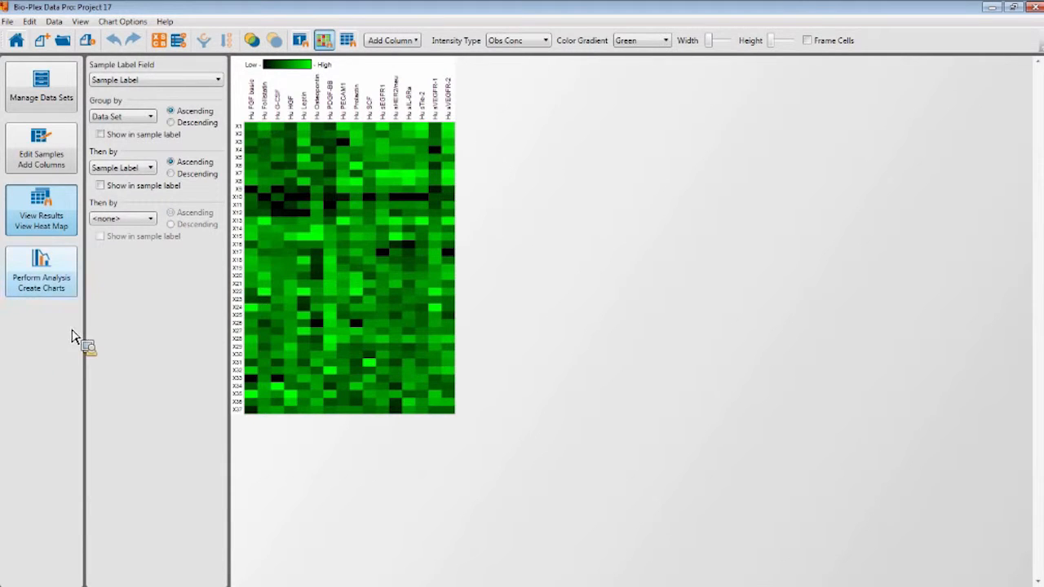
Open the analysis and charts view and compare samples by Description, with Normal, Serum, Female as the control group
click(47, 279)
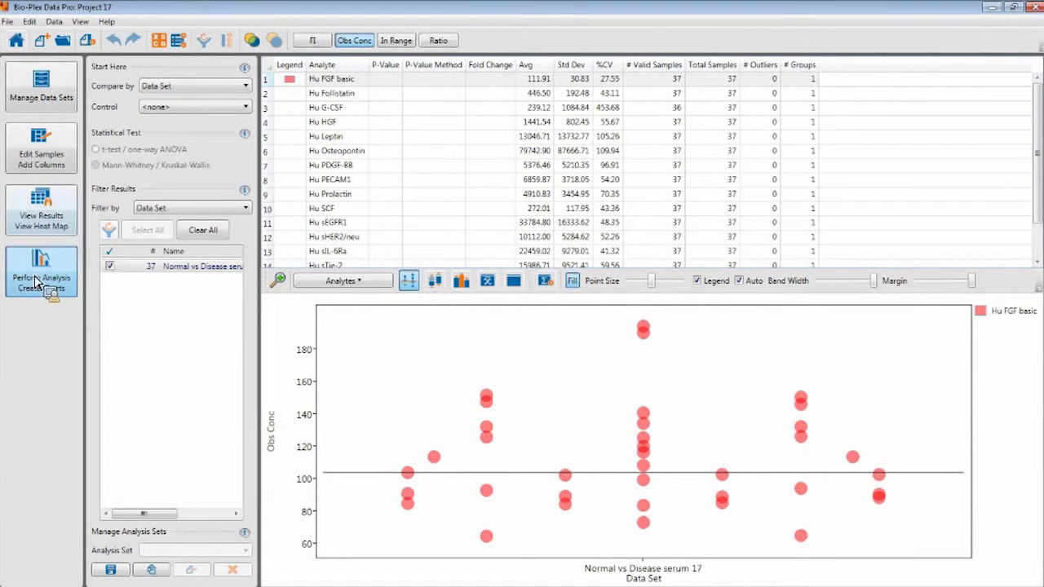
click(182, 90)
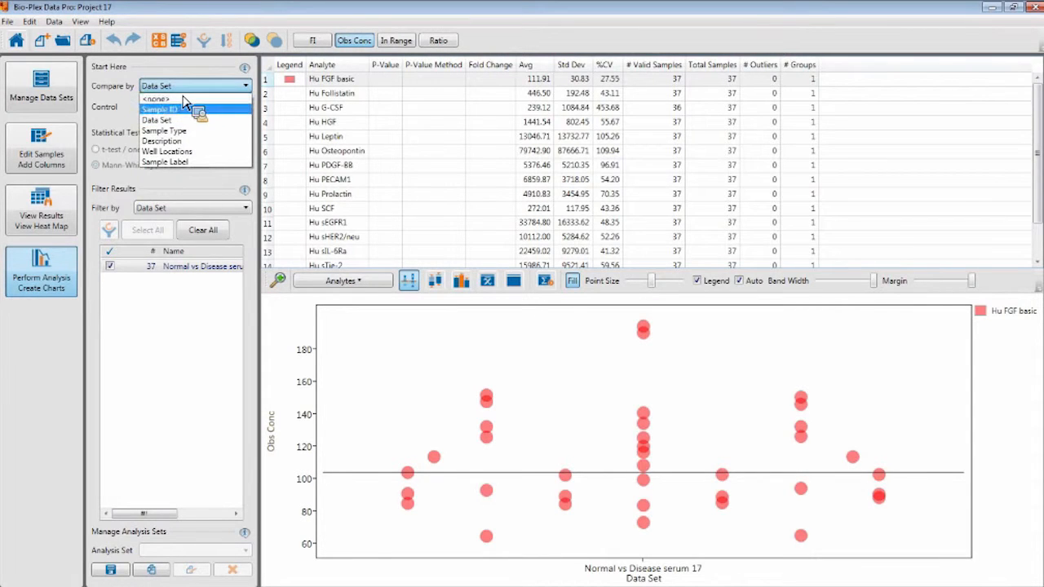
click(186, 141)
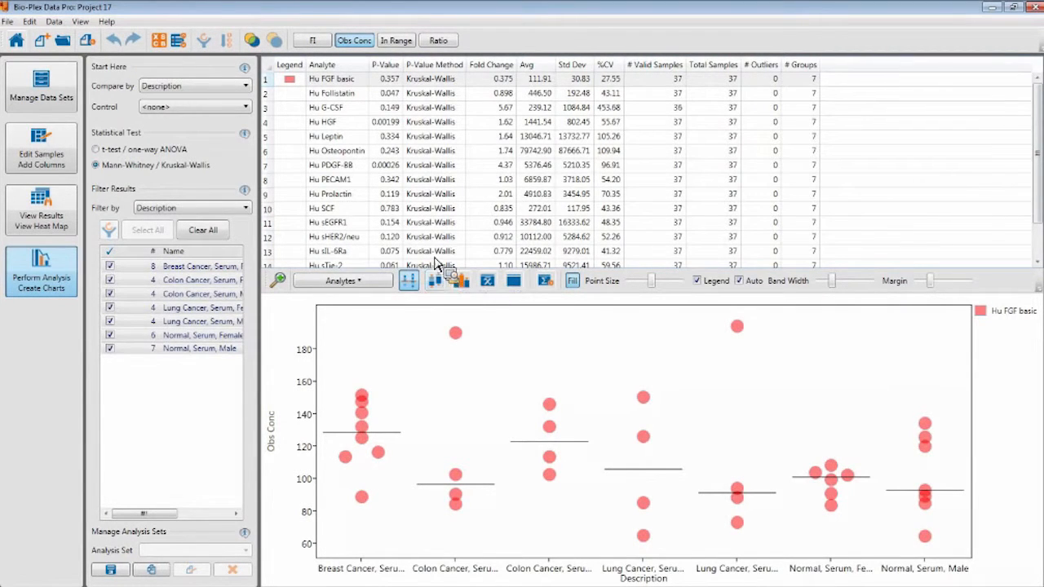
click(200, 108)
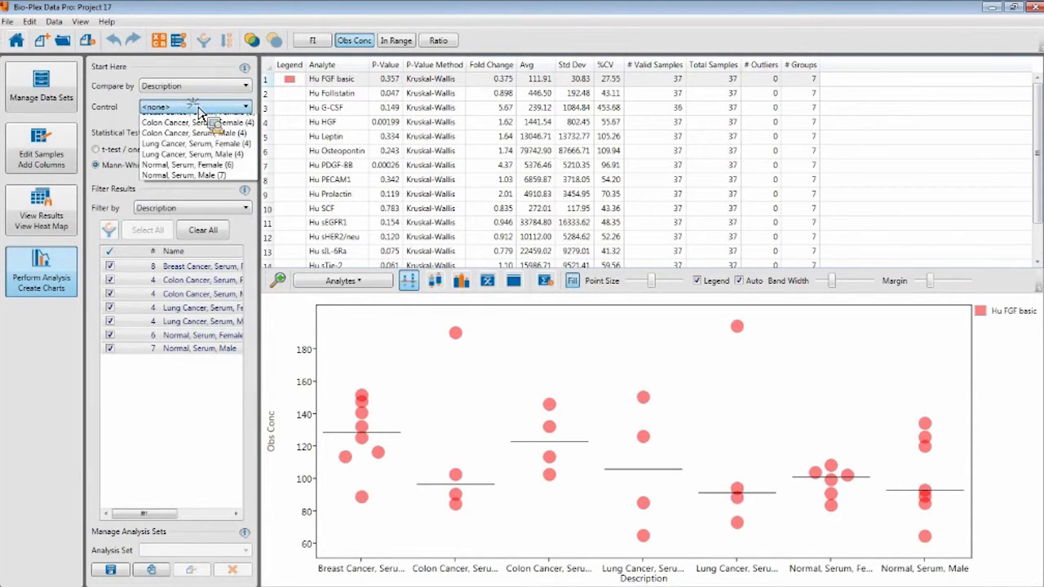
click(209, 184)
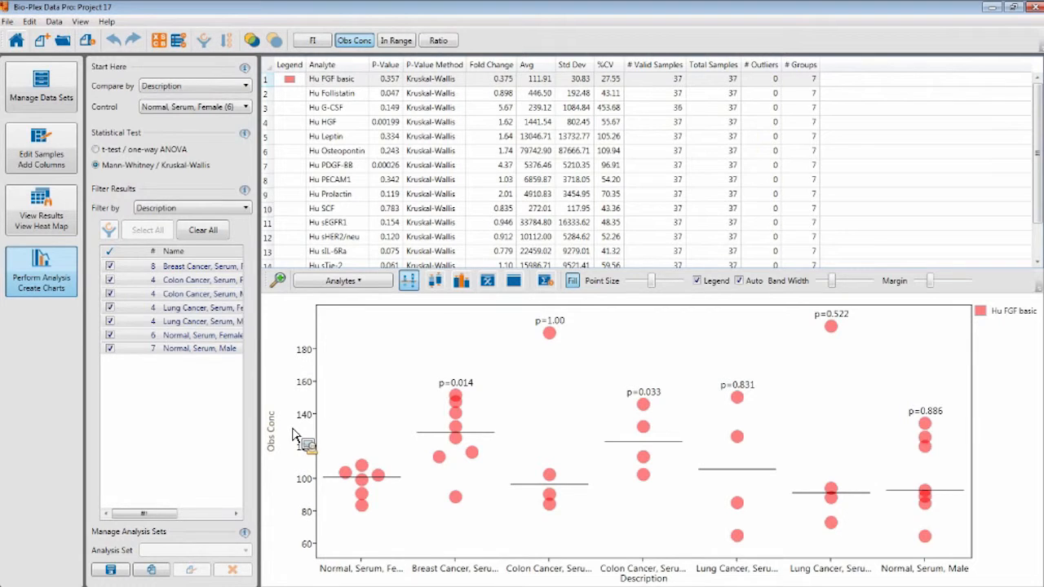
Examine the analysis with In Range and Ratio values, and return to the Obs Conc values
click(398, 42)
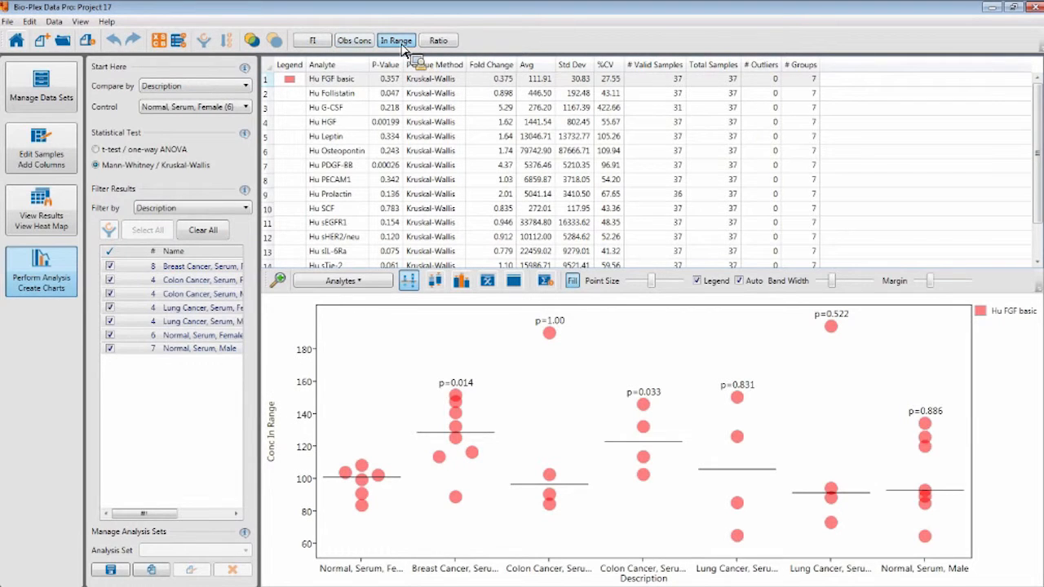
click(438, 41)
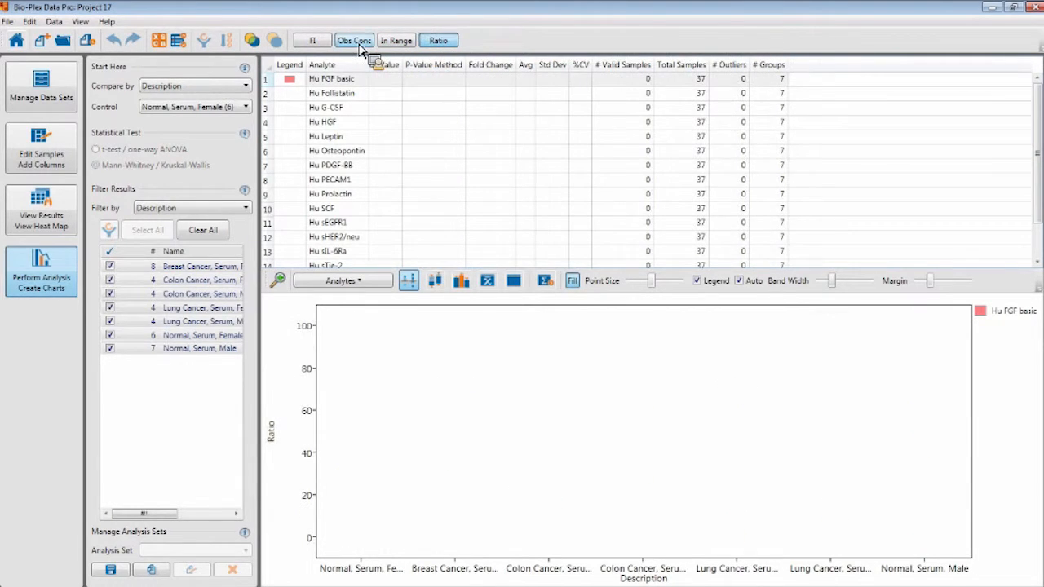
click(358, 42)
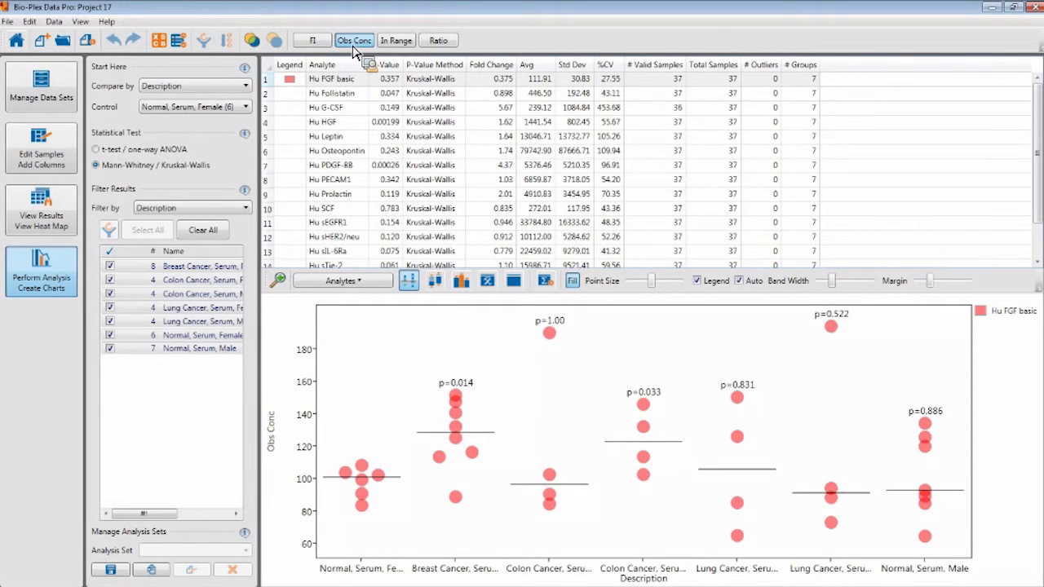
Compare Hu G-CSF and Hu HGF with Hu FGF basic in the chart, and keep only Hu HGF charted
click(346, 284)
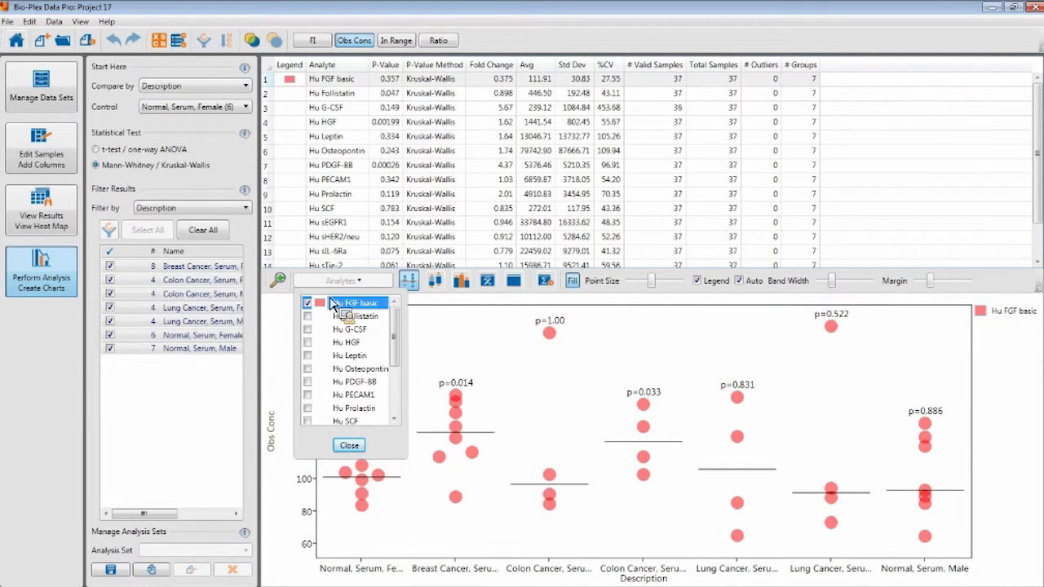
click(308, 330)
click(309, 343)
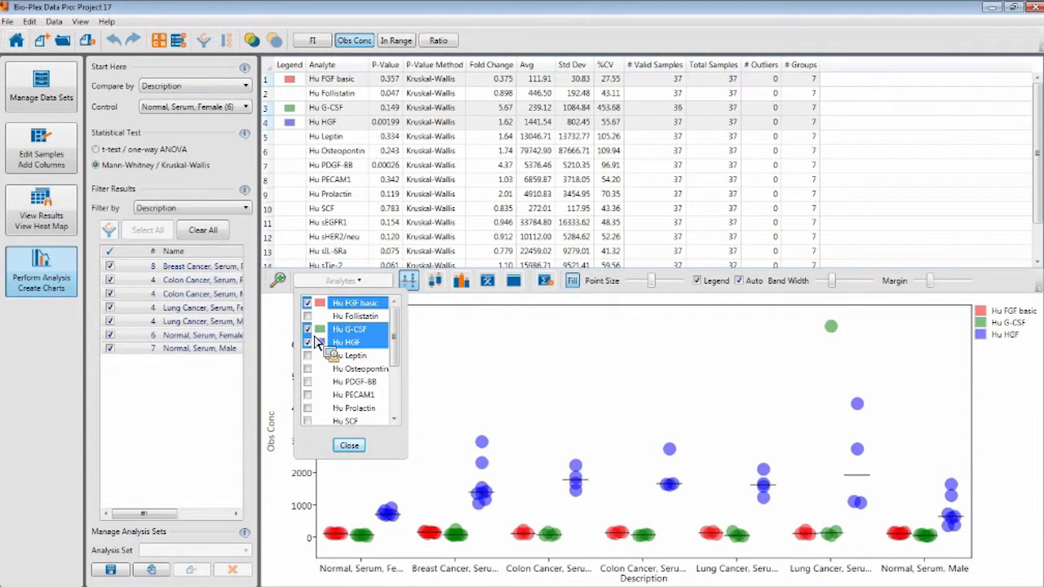
click(308, 330)
click(308, 302)
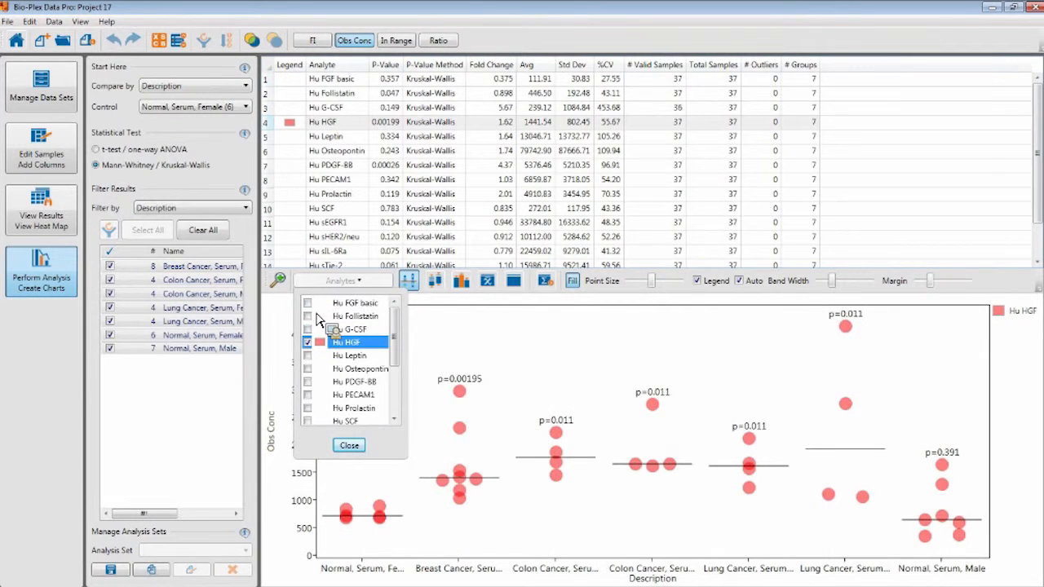
click(350, 445)
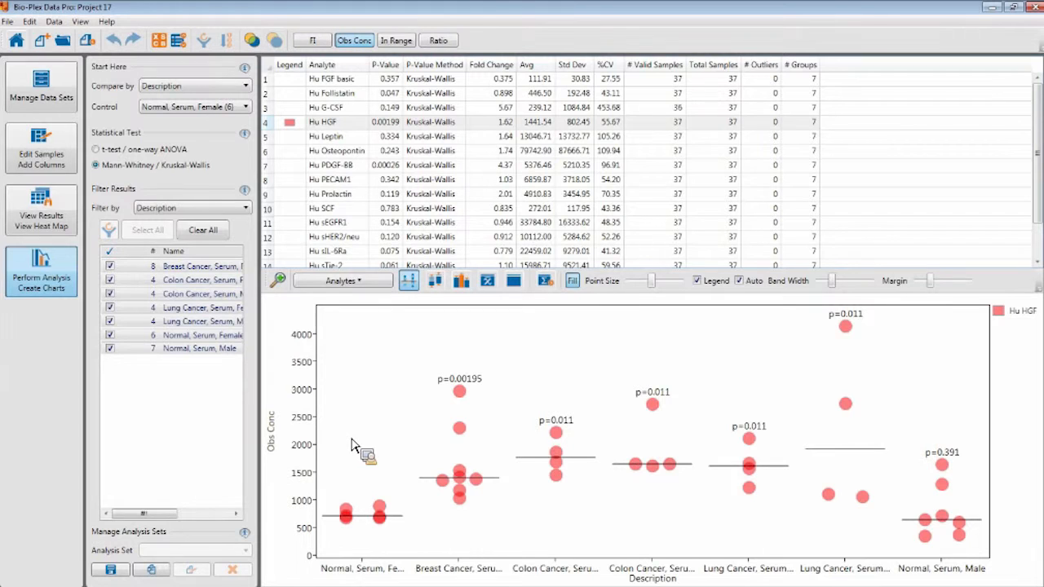
View the Hu HGF data as a box plot and as a table for statistics software, and keep the bar chart displayed
click(435, 282)
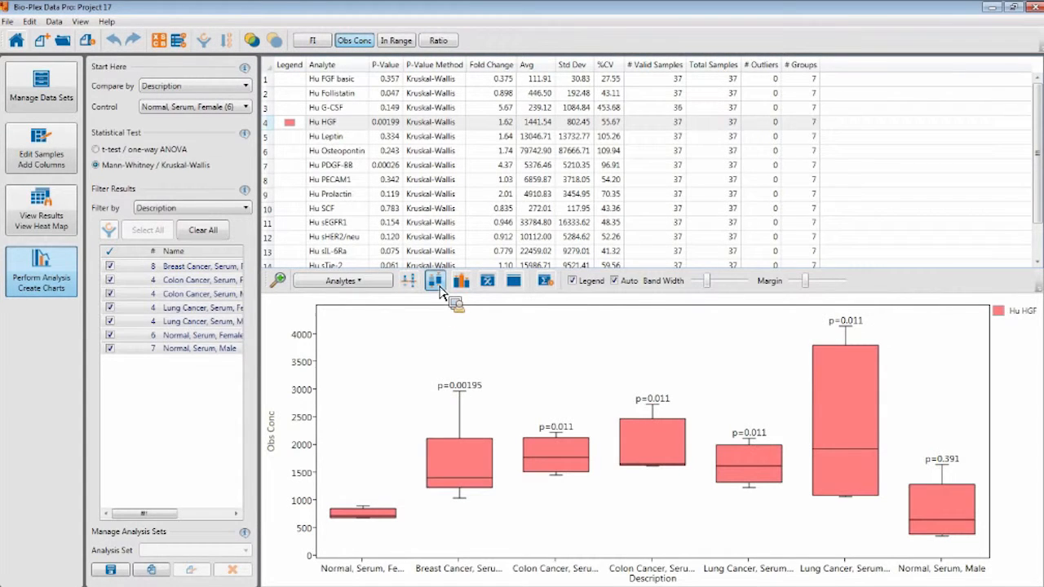
click(462, 282)
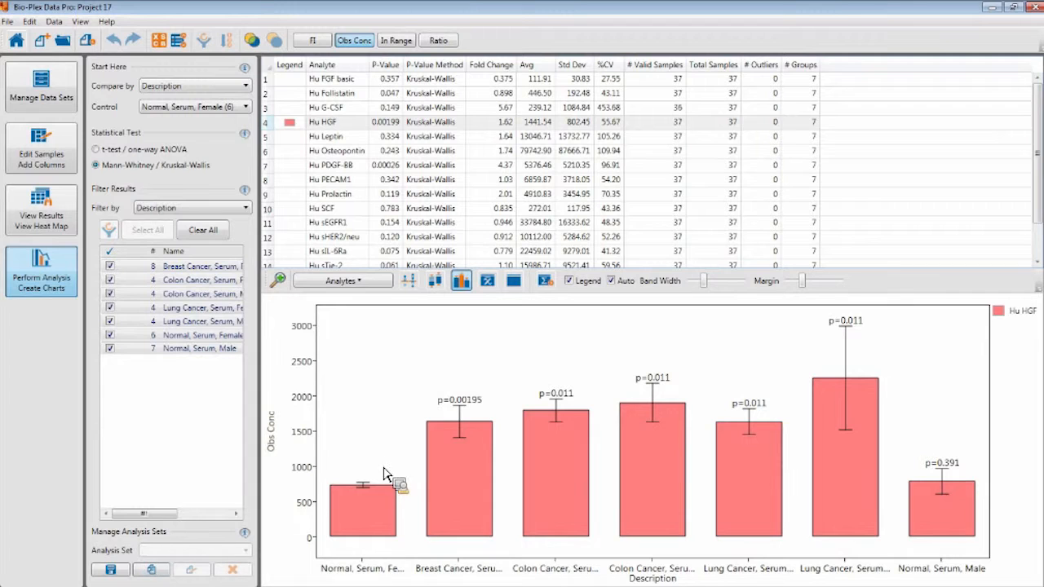
right_click(592, 339)
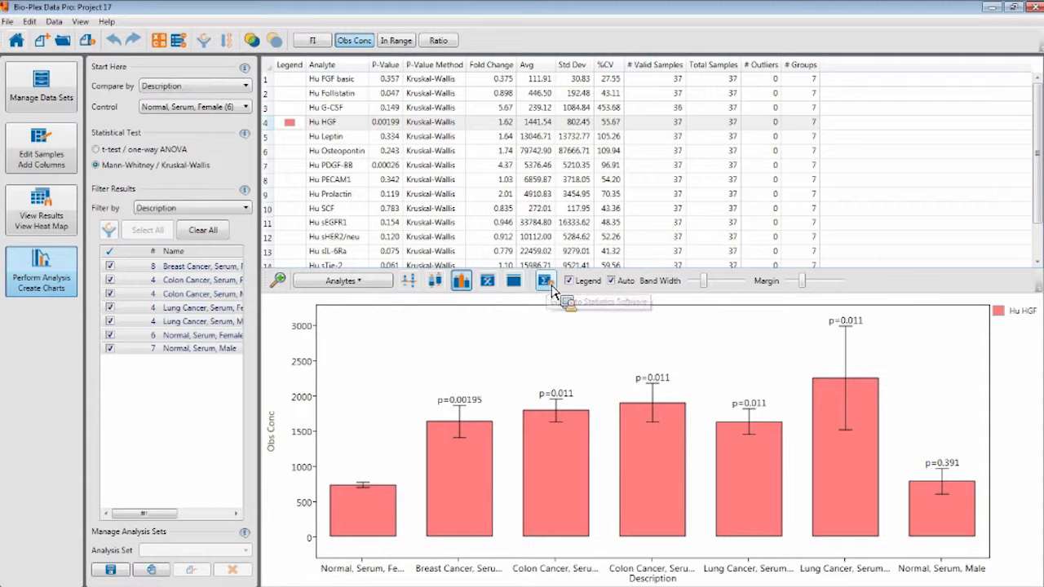
click(545, 281)
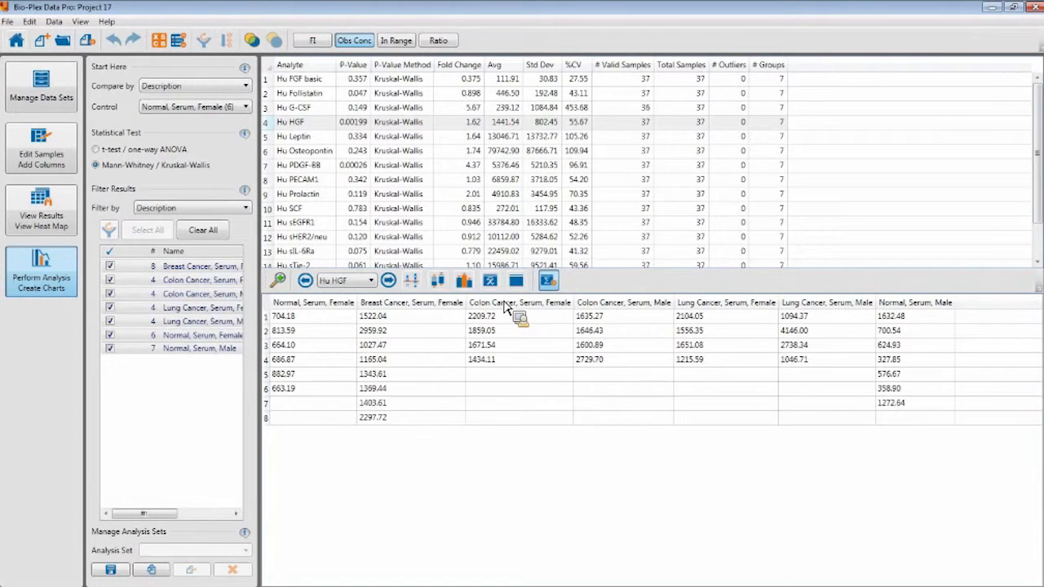
click(462, 281)
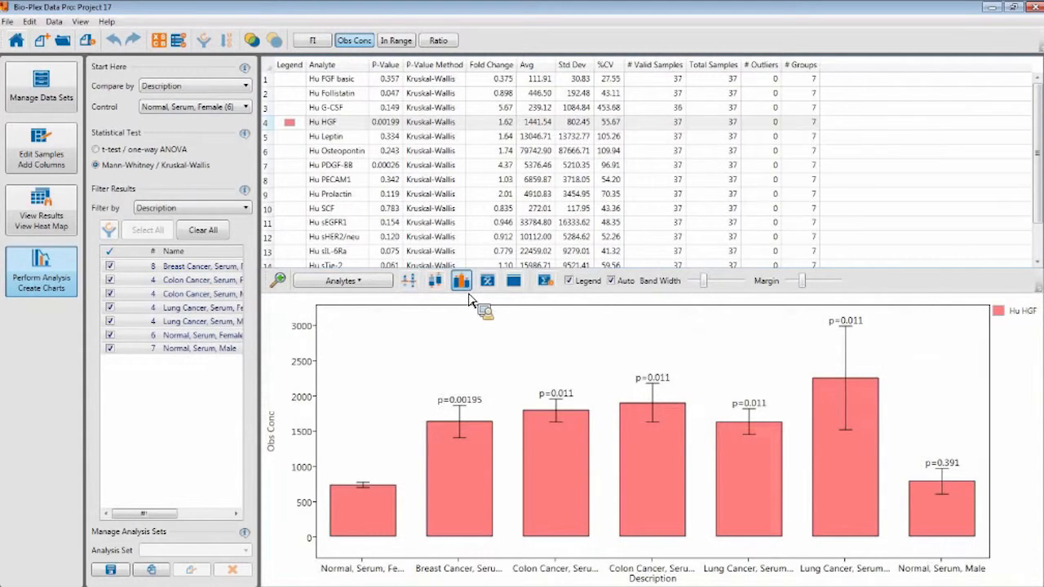